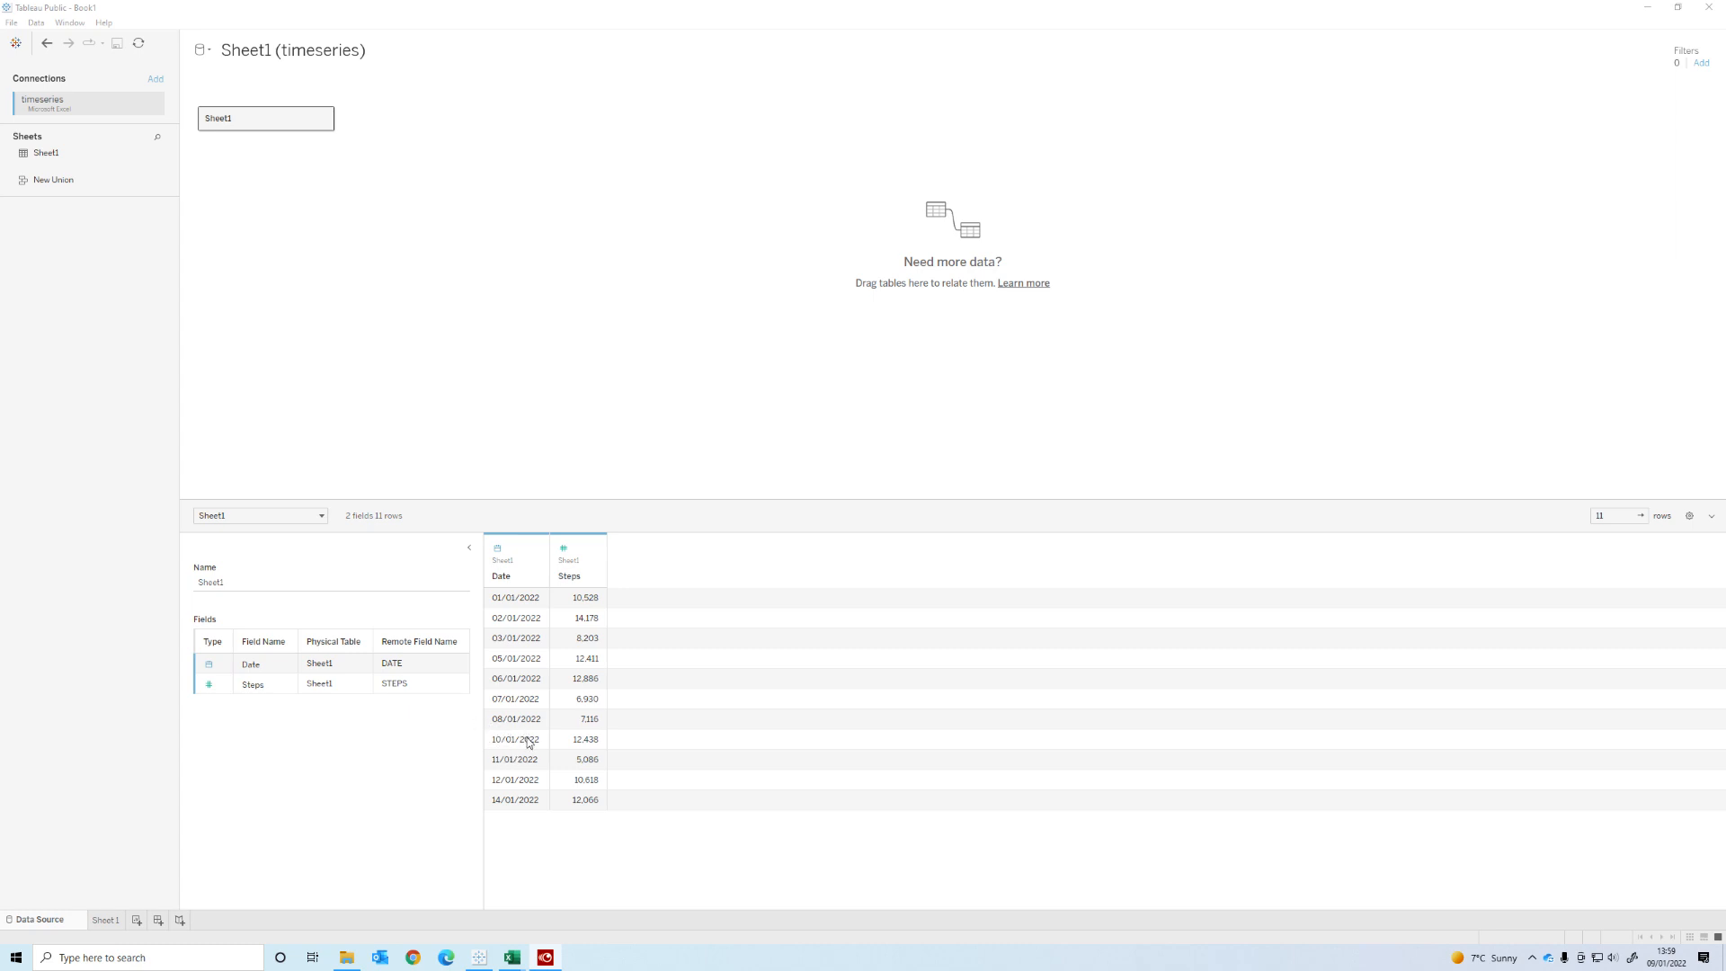
Try the String and Date & Time data types on the Date field of the timeseries data
{"action": "left_click", "coordinate": [498, 550]}
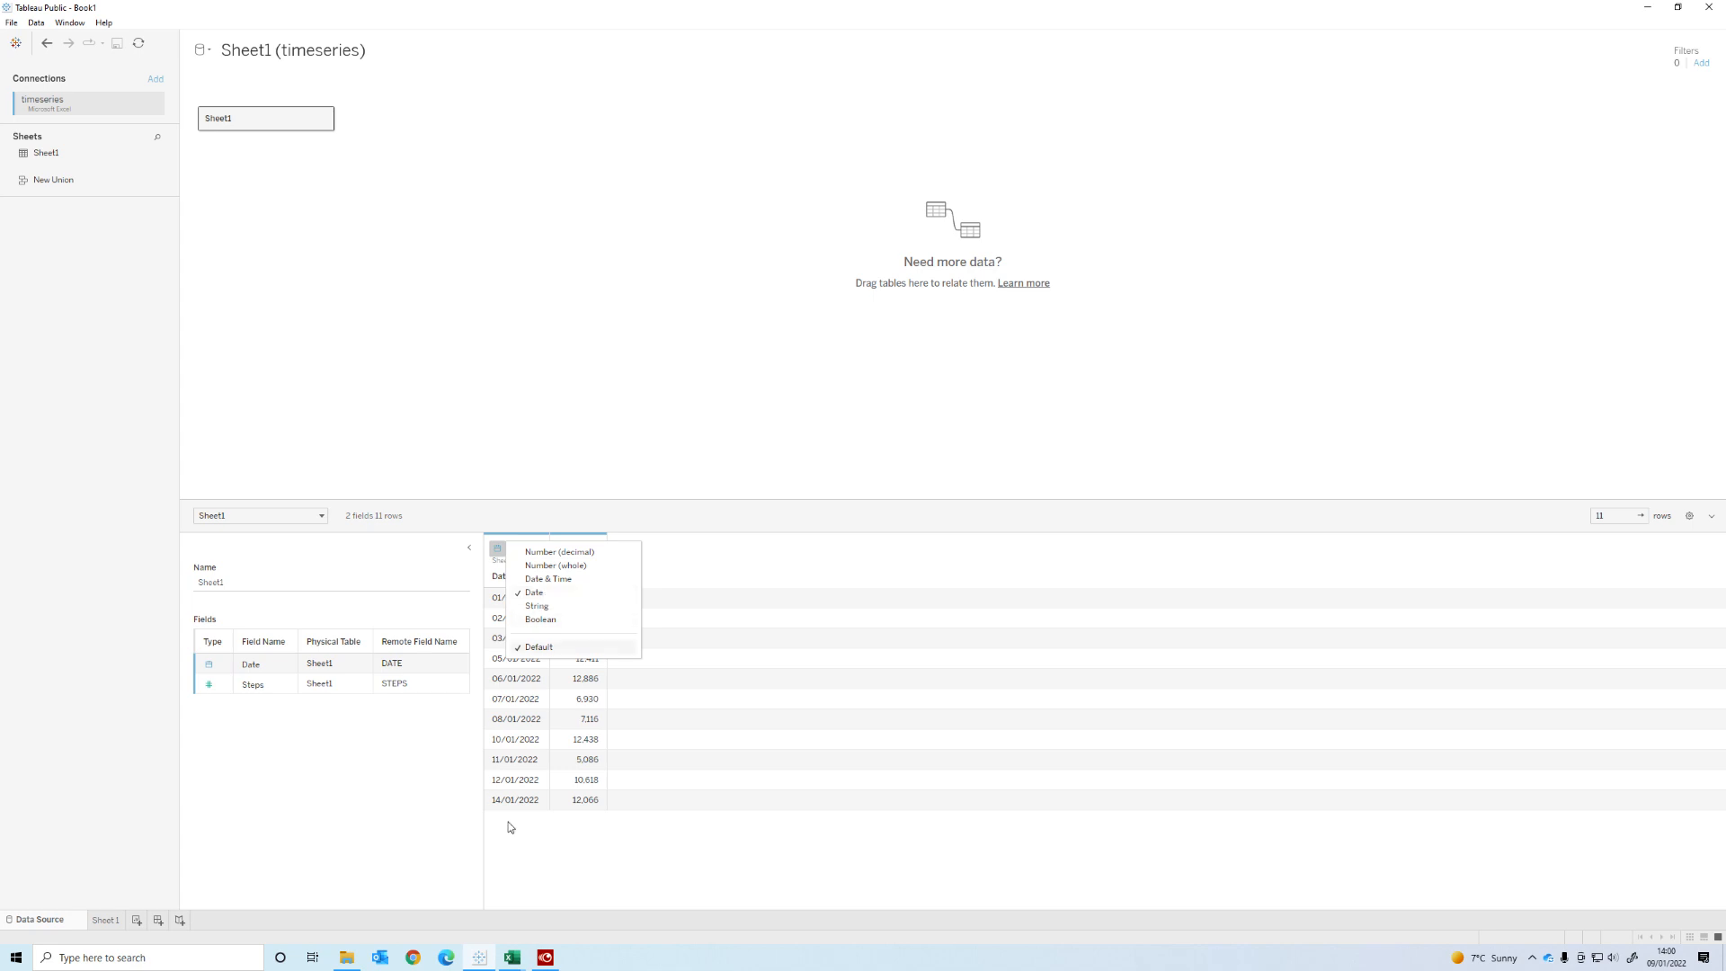
{"action": "left_click", "coordinate": [539, 606]}
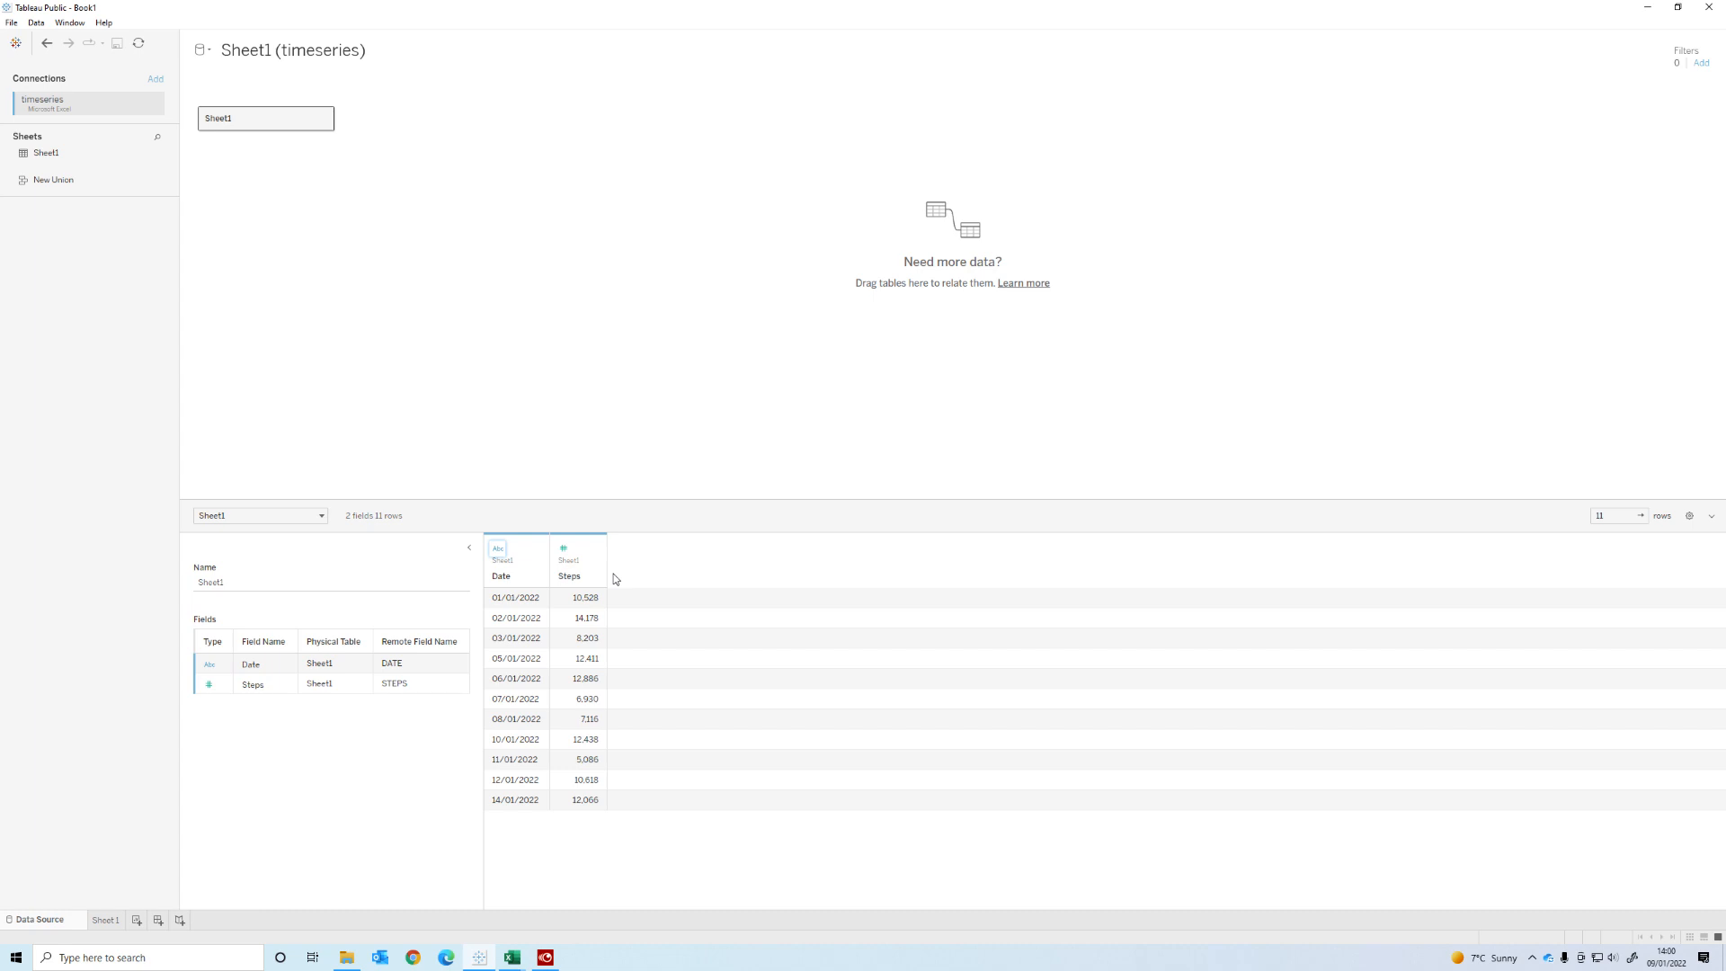
{"action": "left_click", "coordinate": [497, 551]}
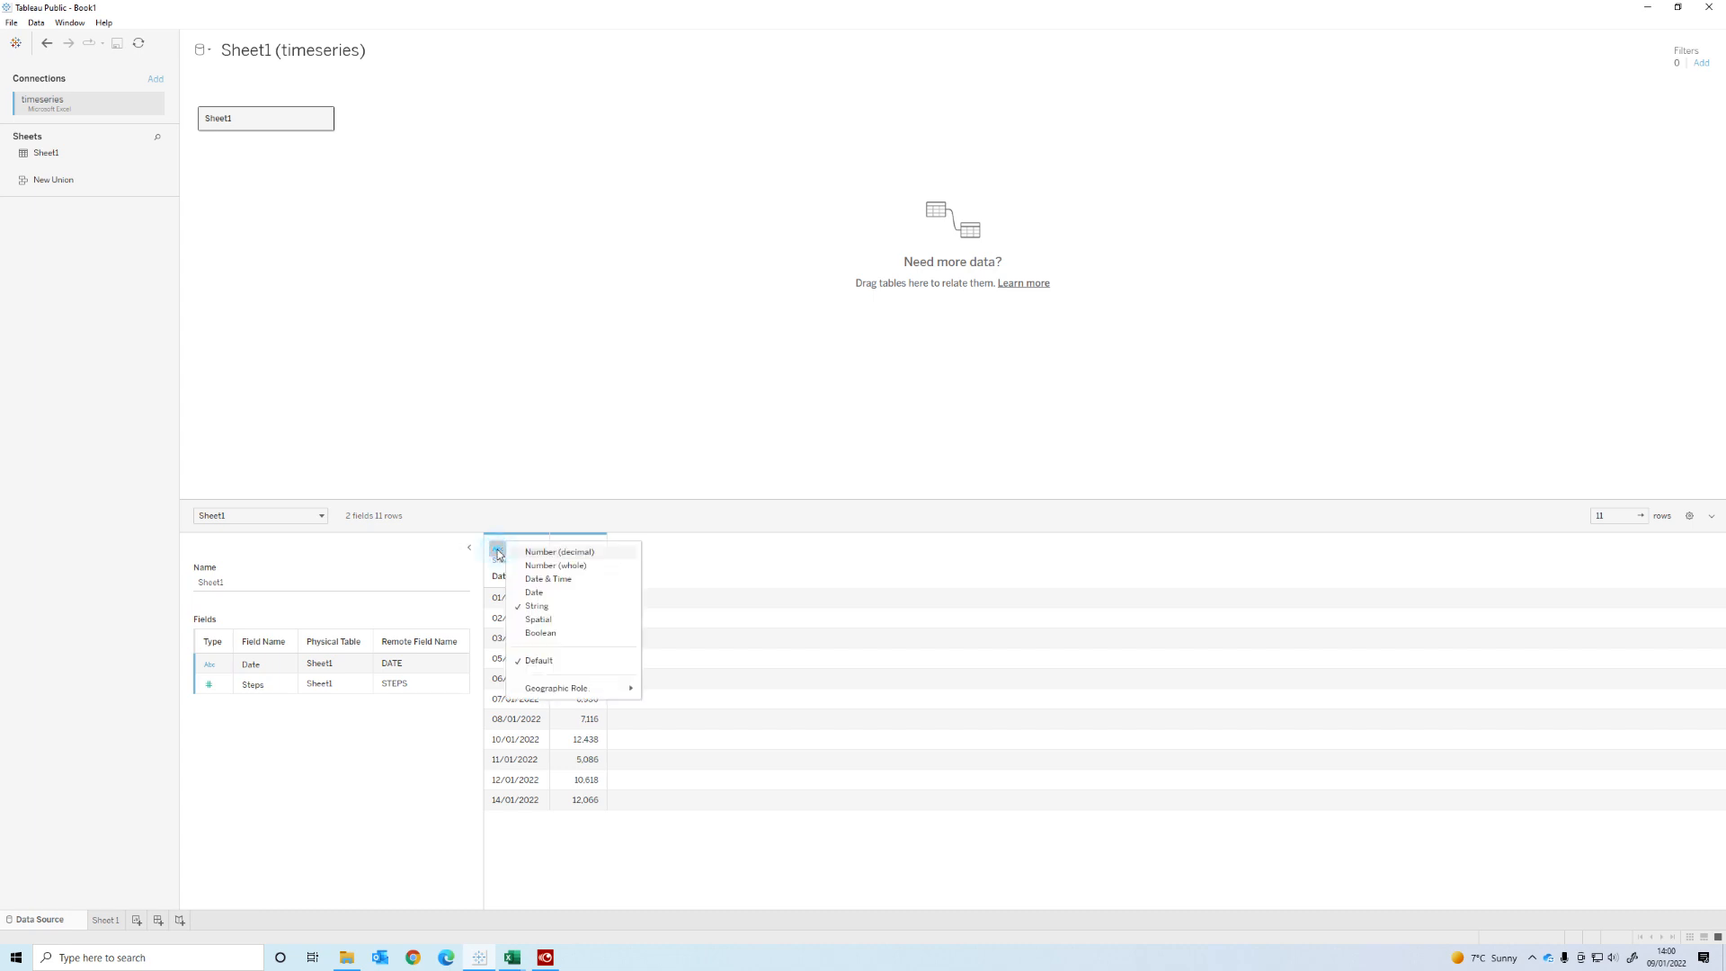
{"action": "left_click", "coordinate": [562, 583]}
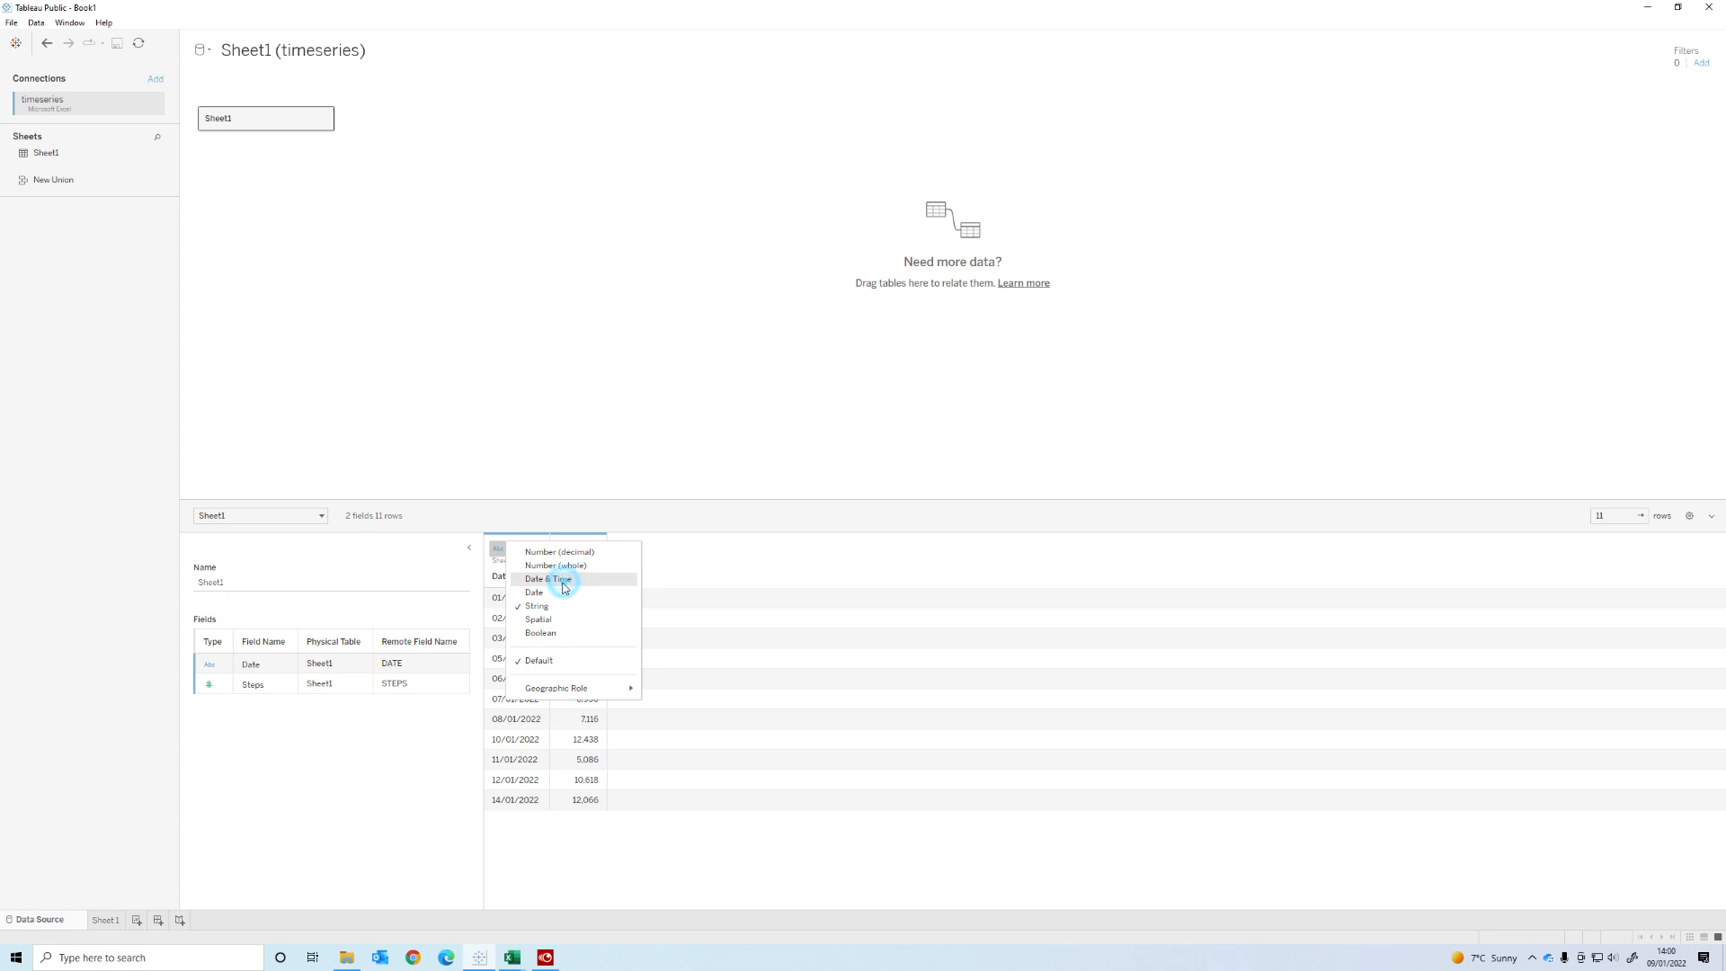
Set the Date field's data type to Date and widen its column in the data preview
{"action": "left_click", "coordinate": [497, 549]}
{"action": "left_click", "coordinate": [538, 594]}
{"action": "left_click_drag", "start_coordinate": [552, 575], "coordinate": [555, 574]}
{"action": "double_click", "coordinate": [554, 574]}
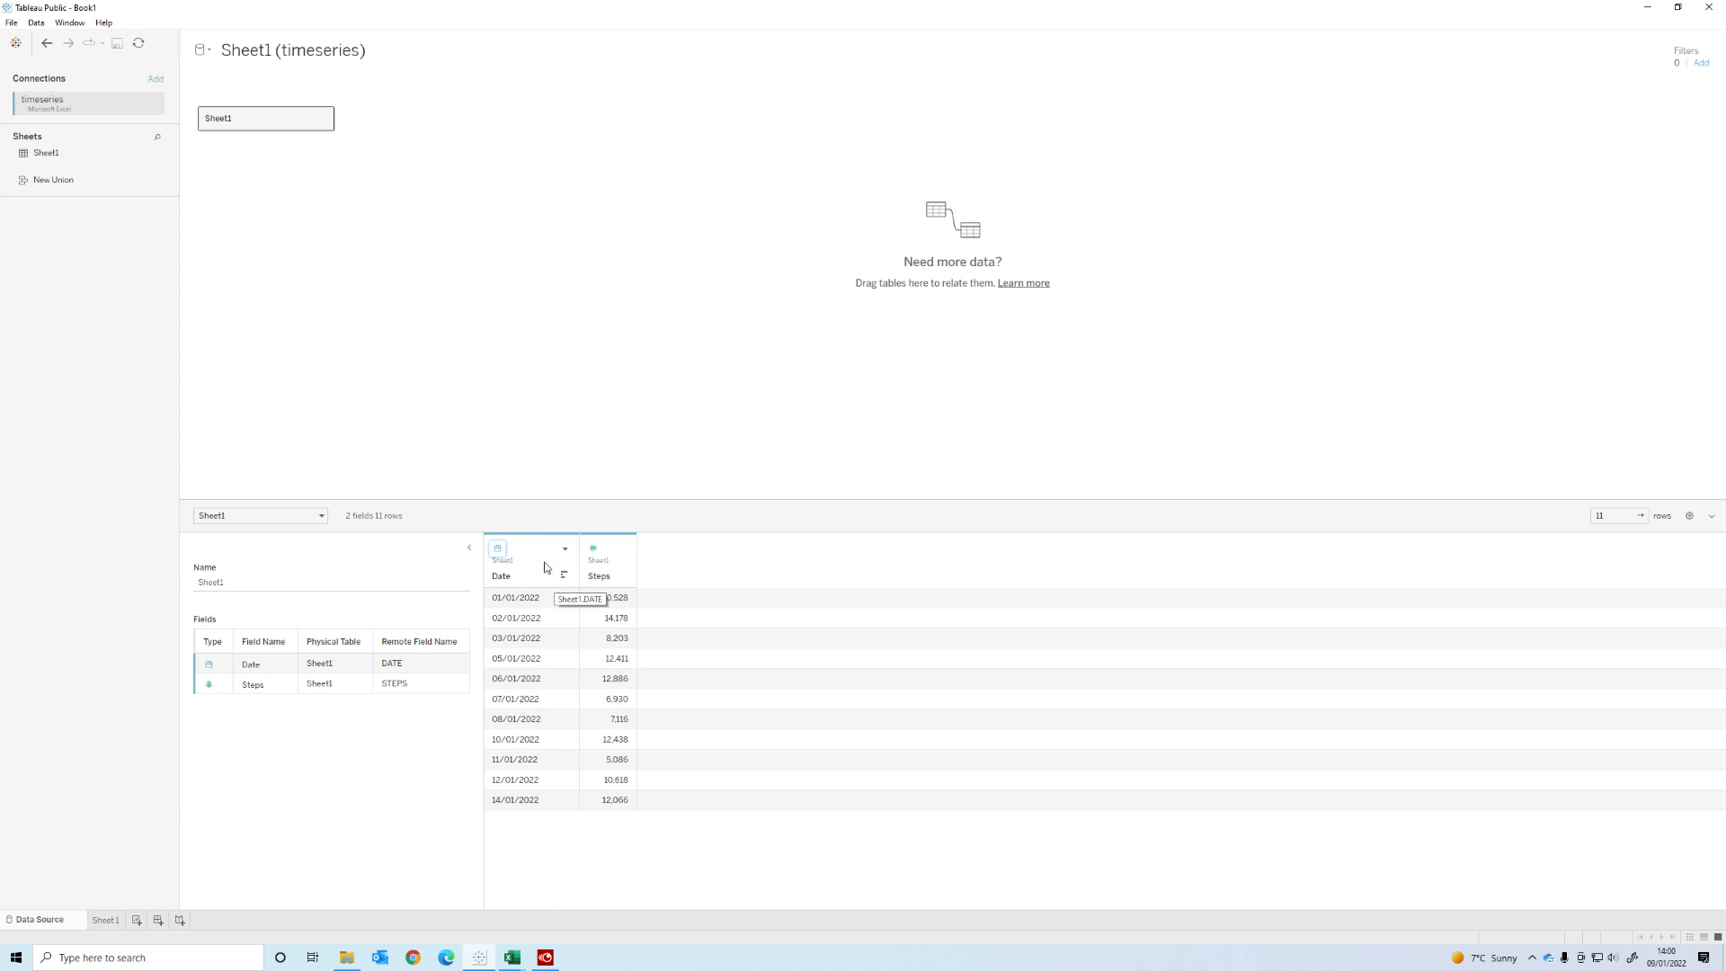
On Sheet 1, place Date on the rows and set it to the continuous Day level
{"action": "left_click", "coordinate": [106, 922]}
{"action": "left_click_drag", "start_coordinate": [40, 142], "coordinate": [273, 192]}
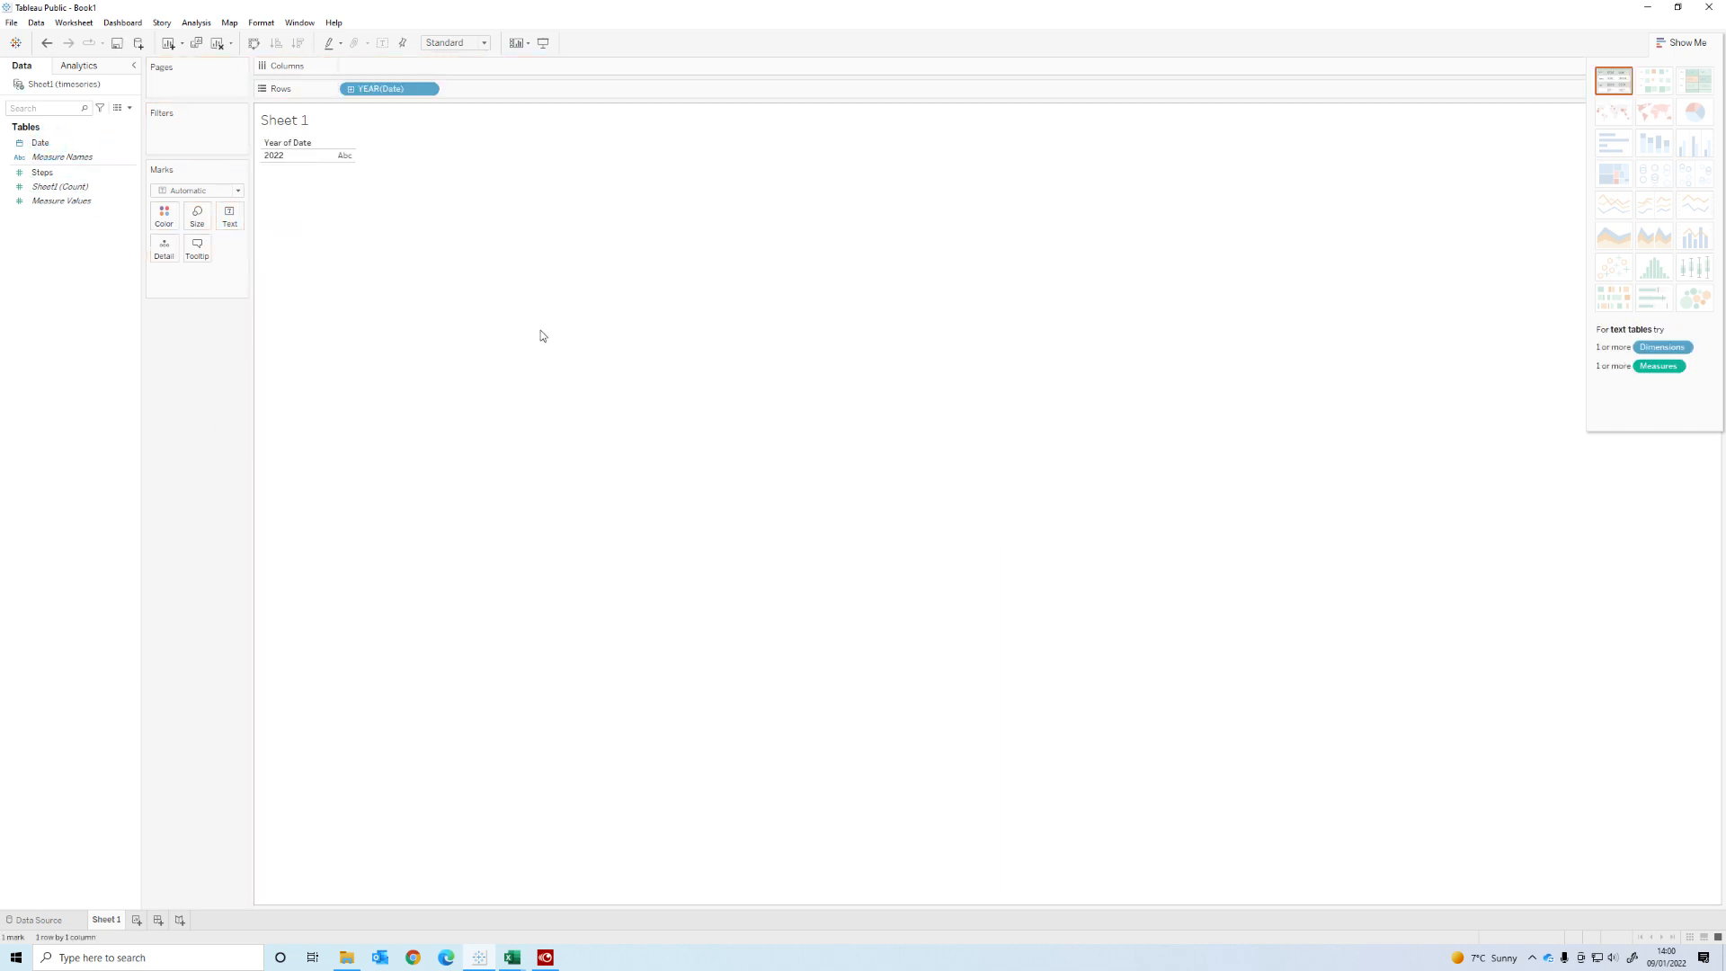
{"action": "left_click", "coordinate": [272, 157]}
{"action": "left_click", "coordinate": [310, 160]}
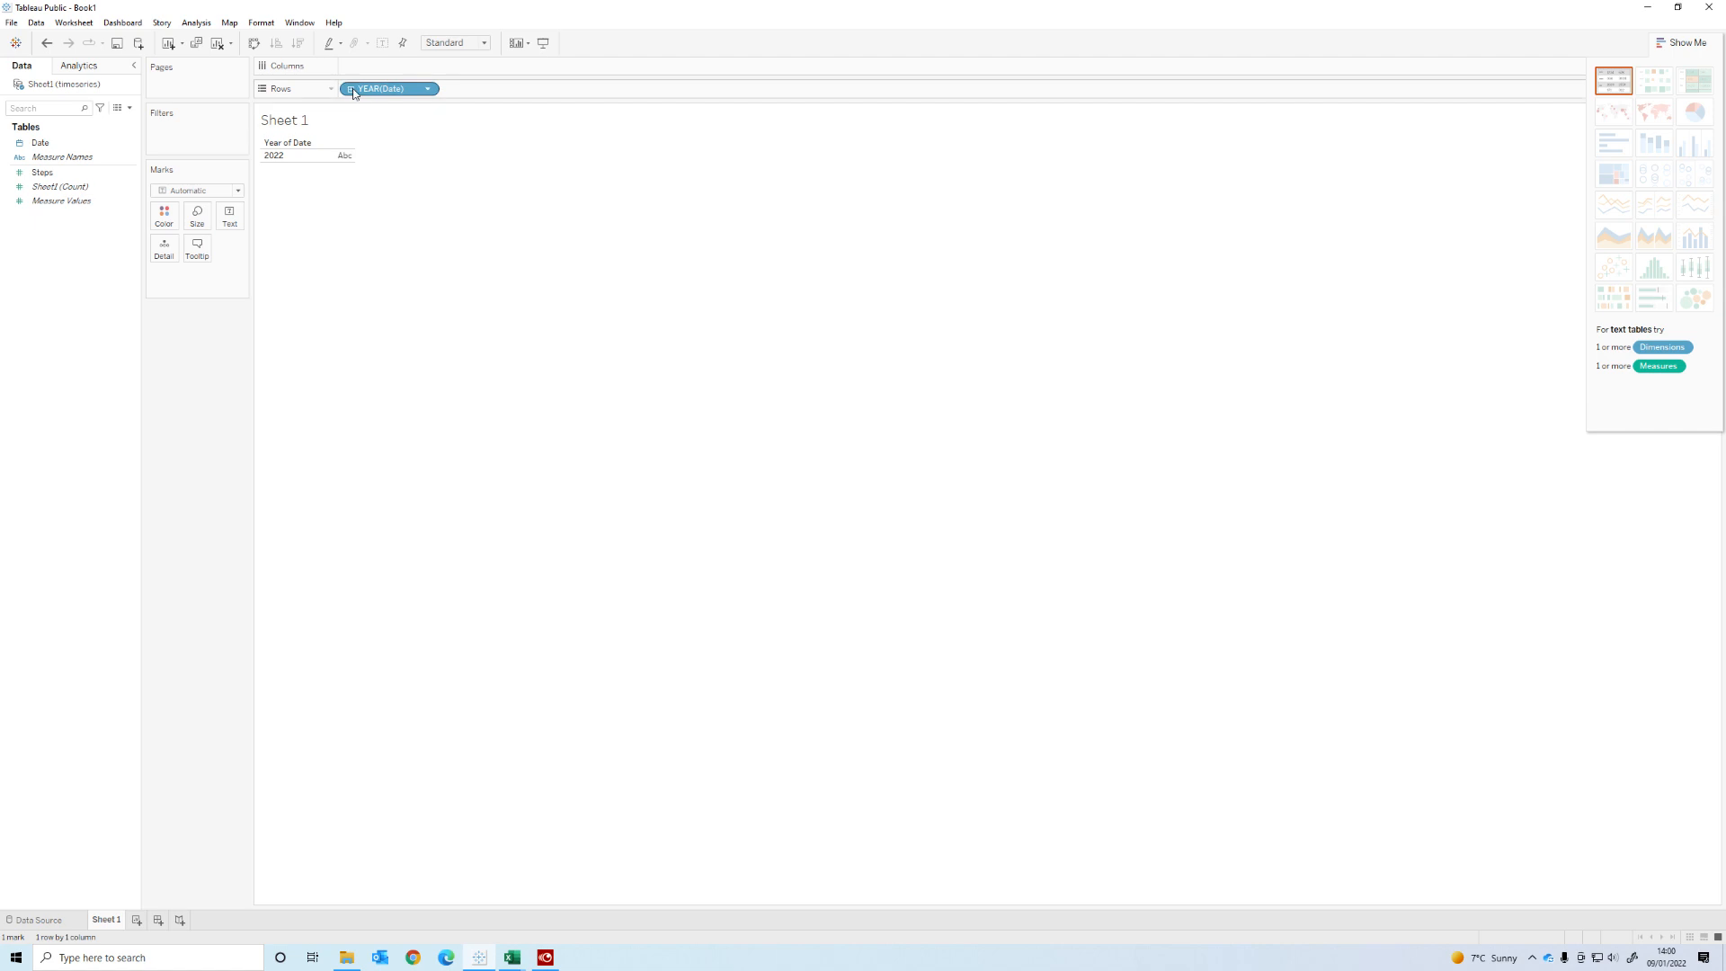
{"action": "left_click", "coordinate": [428, 92]}
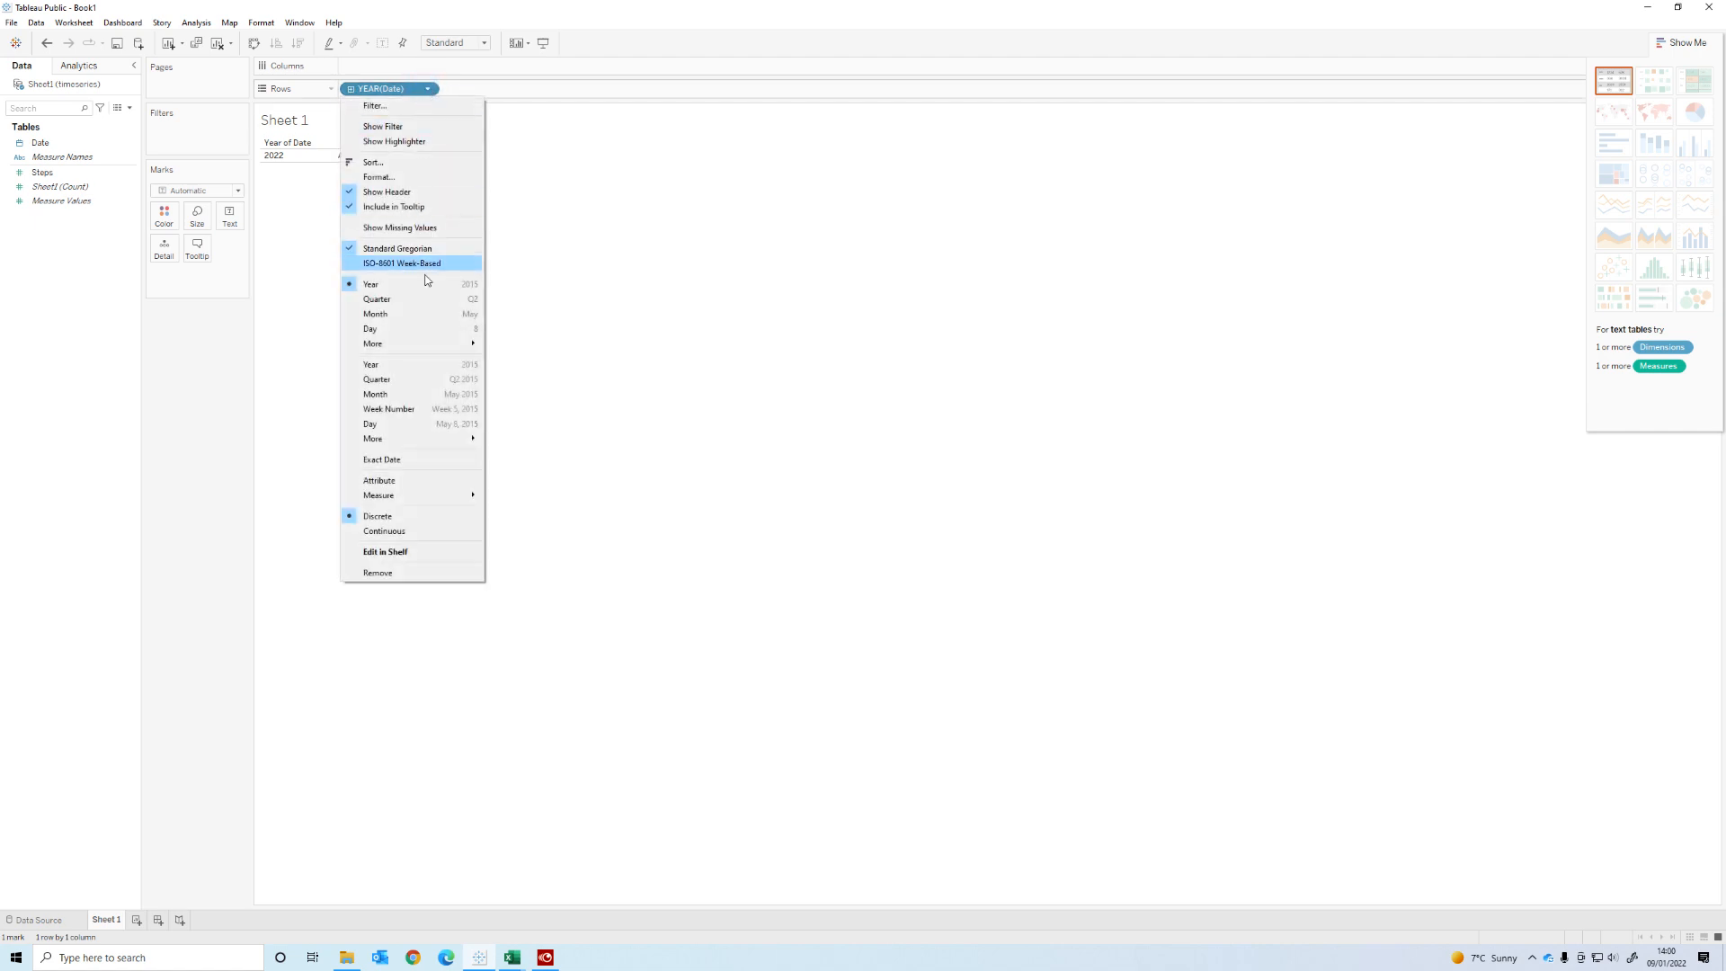
{"action": "left_click", "coordinate": [407, 426]}
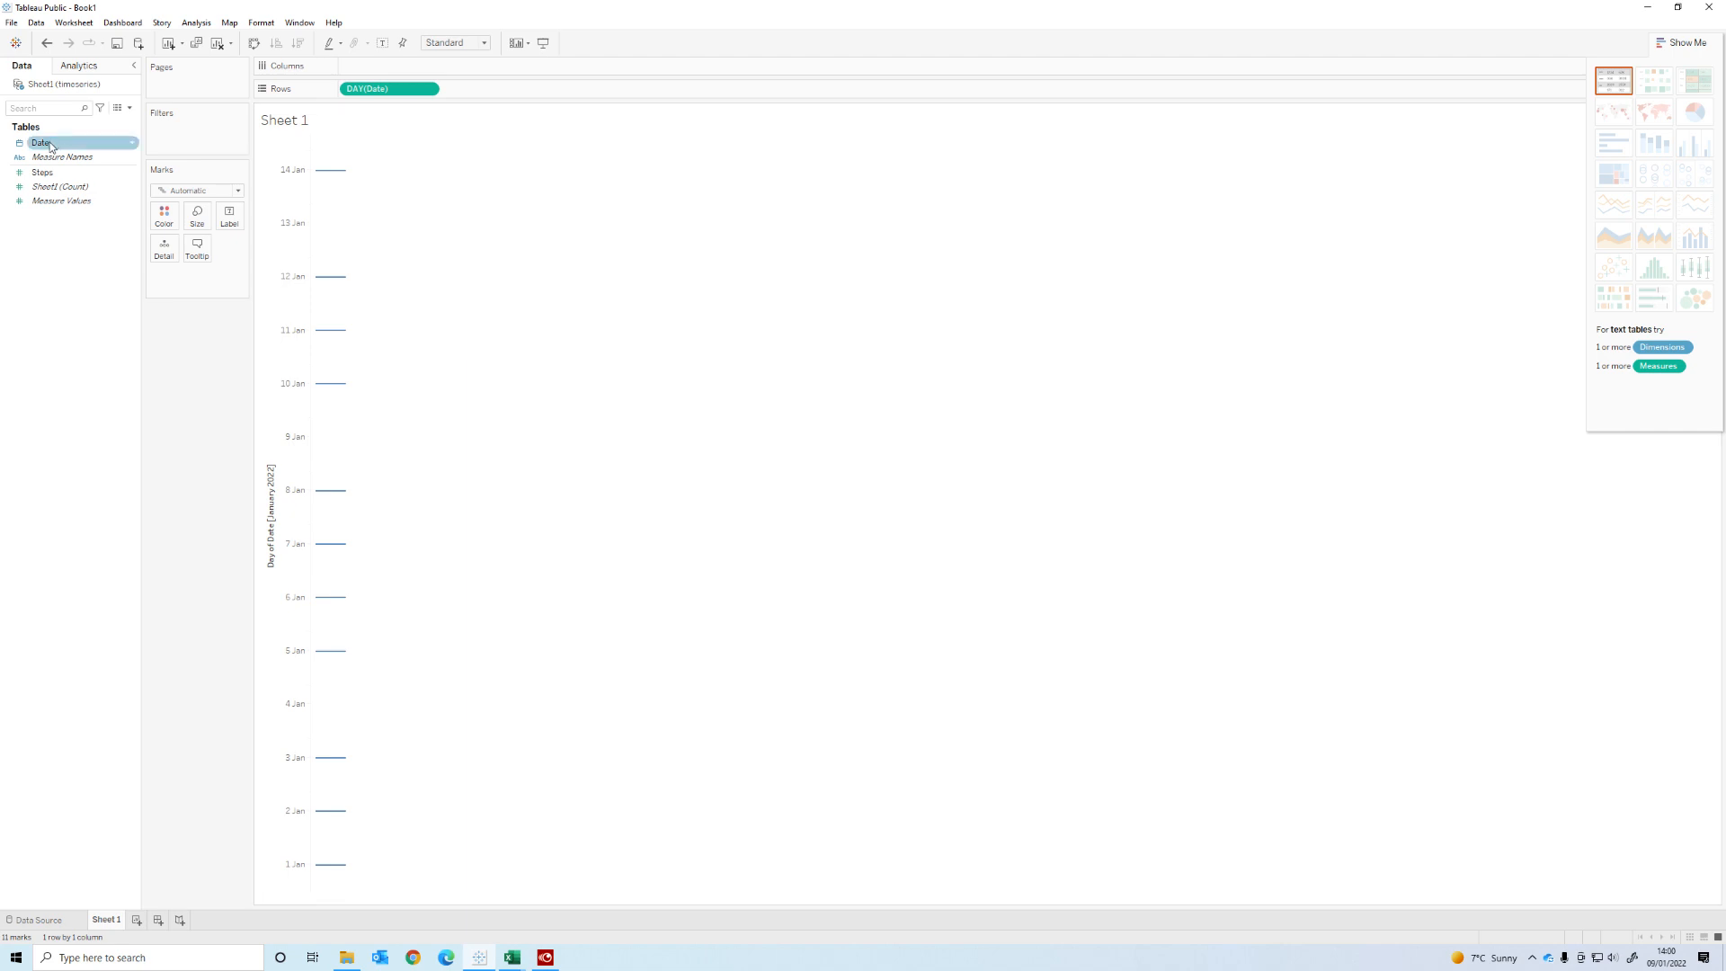
Add Steps to the columns, and swap rows and columns so the dates run along the horizontal axis
{"action": "left_click_drag", "start_coordinate": [43, 172], "coordinate": [591, 69]}
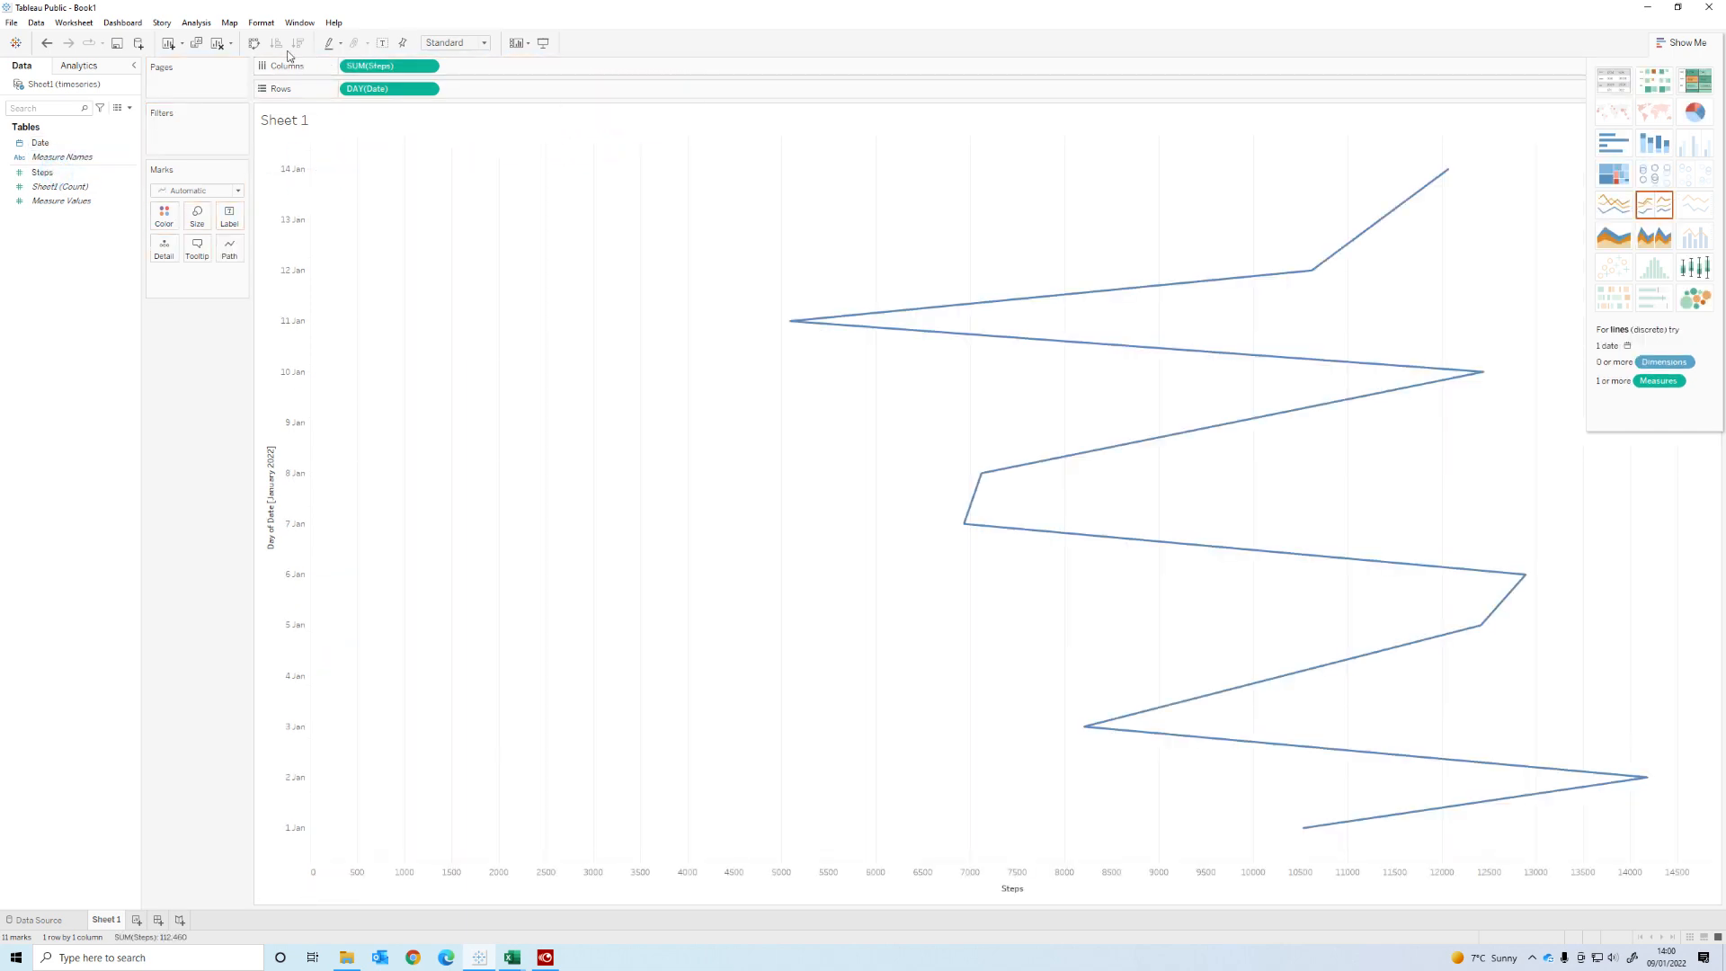
{"action": "left_click", "coordinate": [255, 43]}
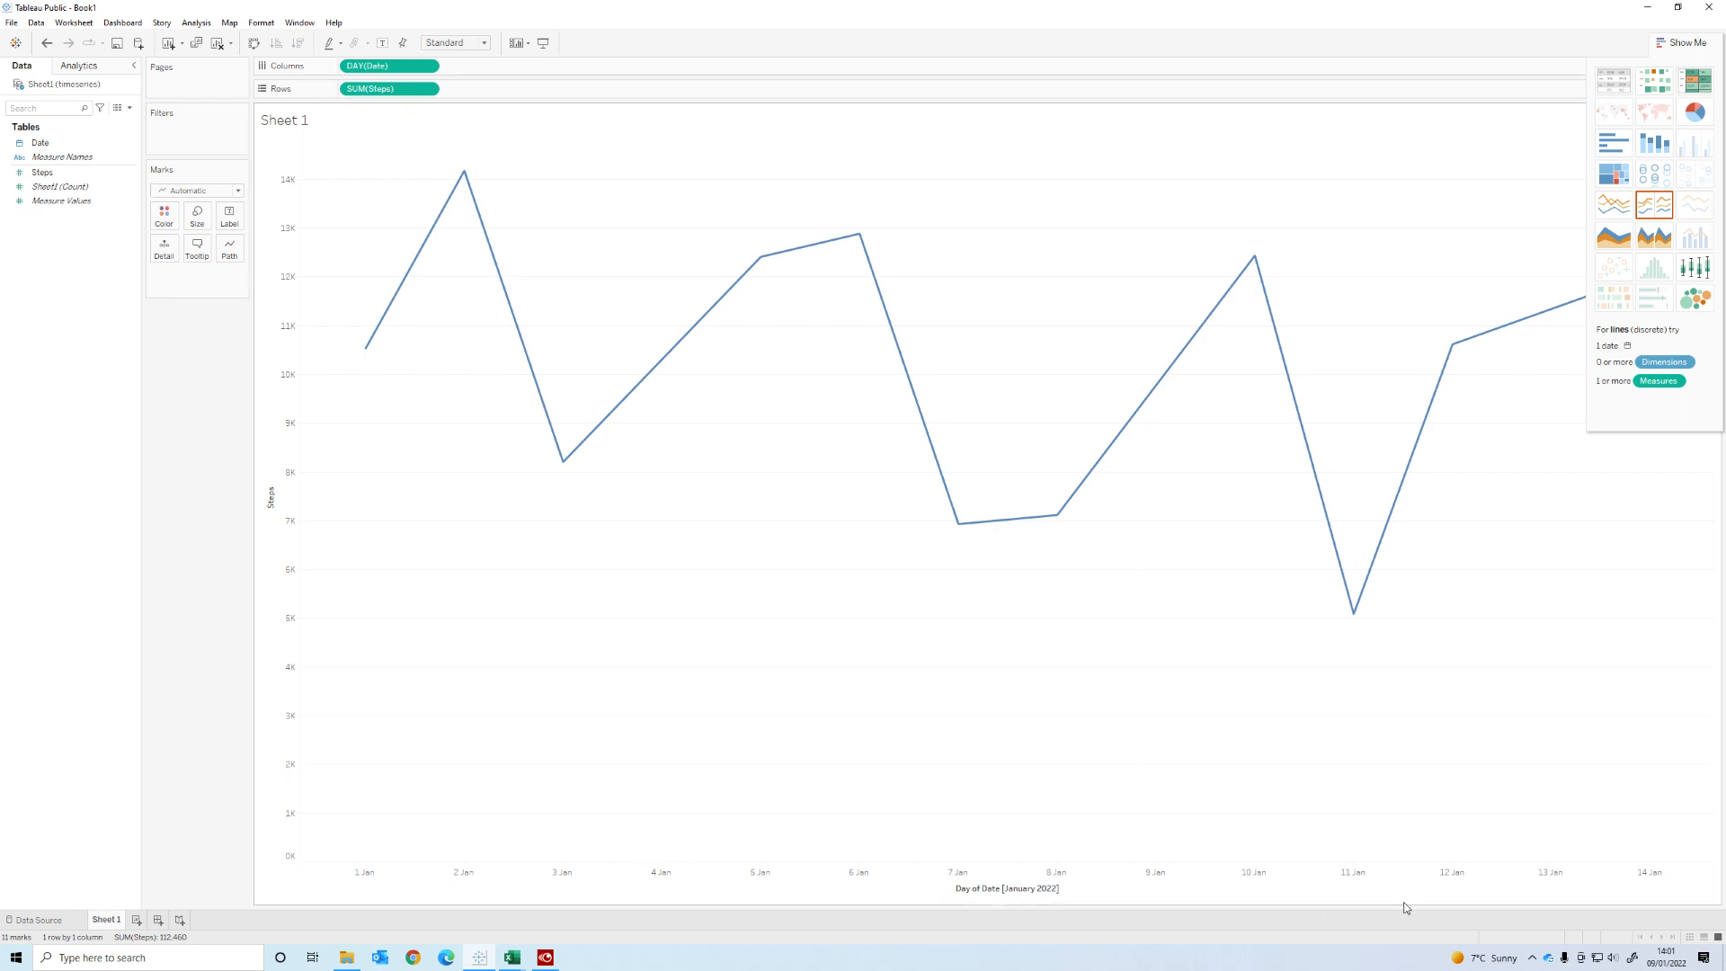
{"action": "mouse_move", "coordinate": [682, 346]}
Return to the data source, review the complete date list in column A of the Excel workbook, and close that workbook
{"action": "left_click", "coordinate": [38, 920]}
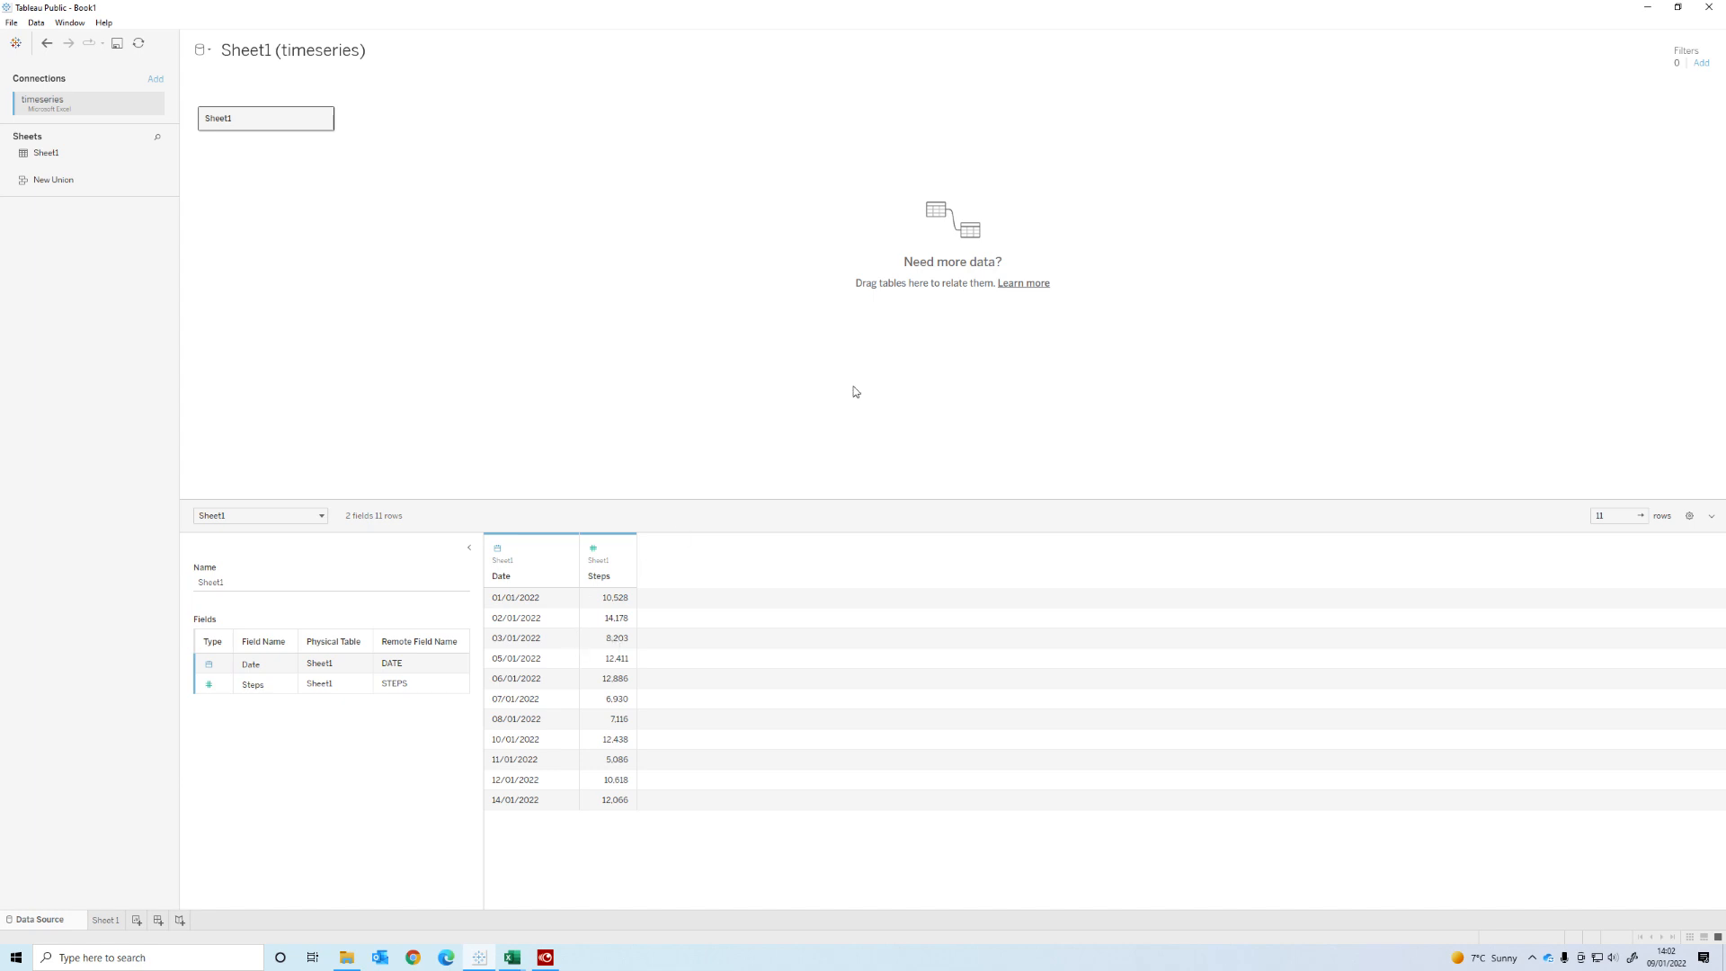
{"action": "key", "text": "alt+Tab"}
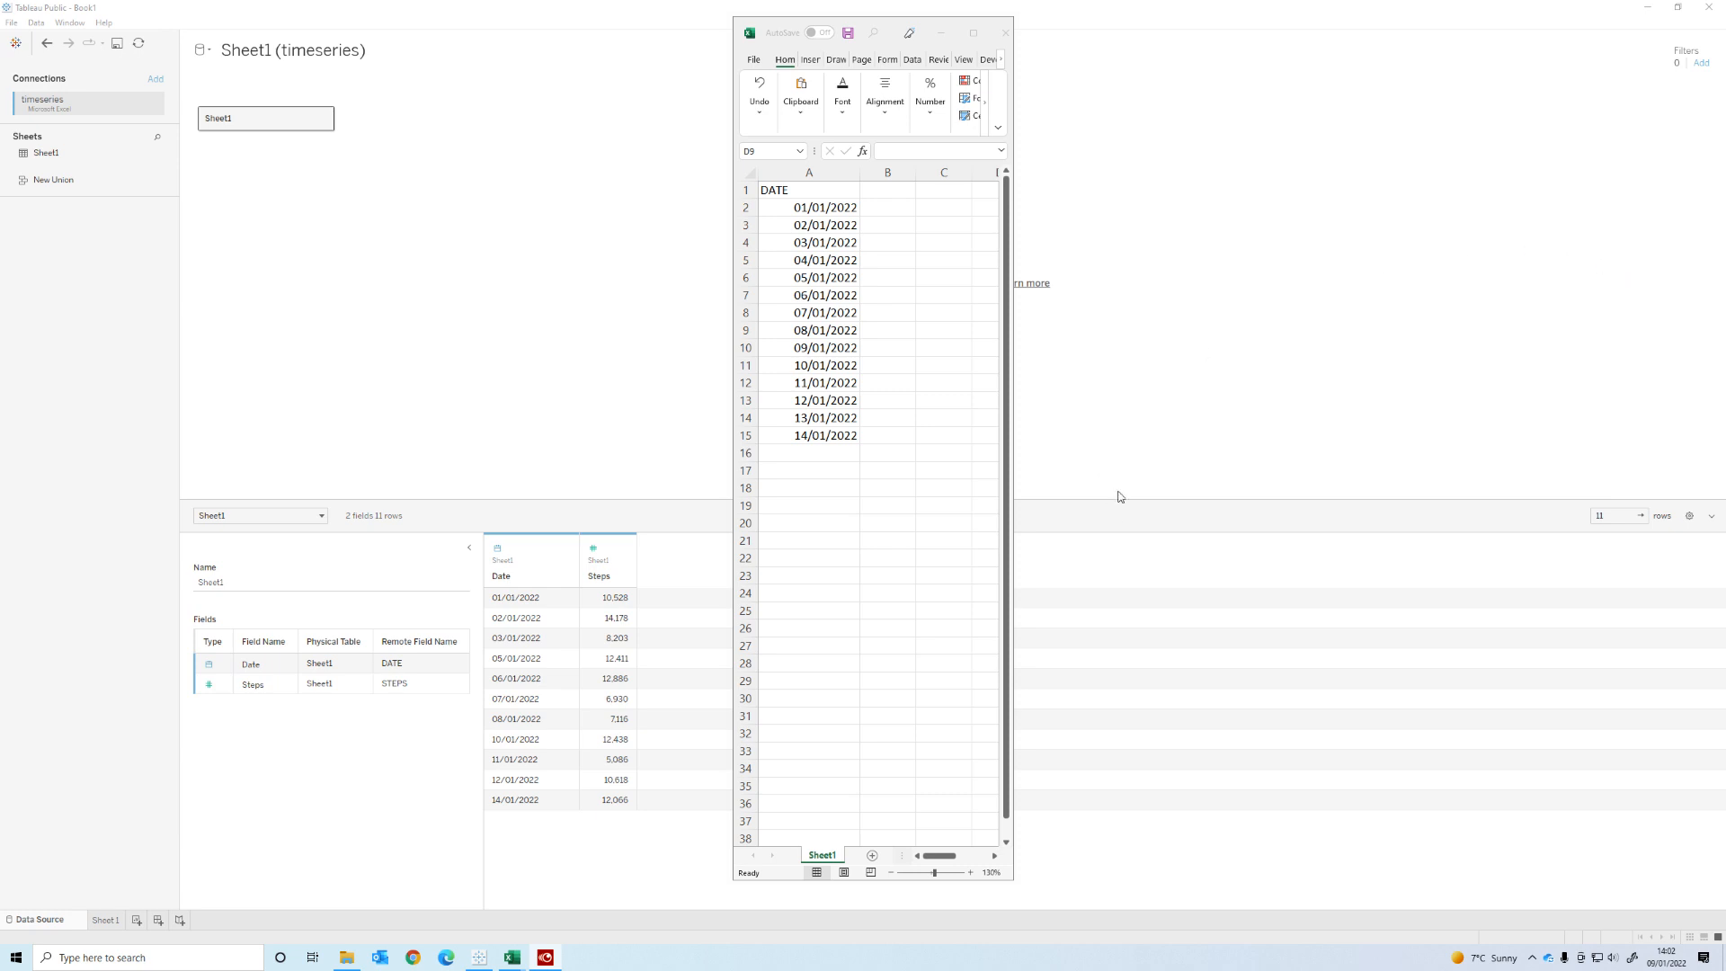
{"action": "left_click_drag", "start_coordinate": [825, 208], "coordinate": [825, 435]}
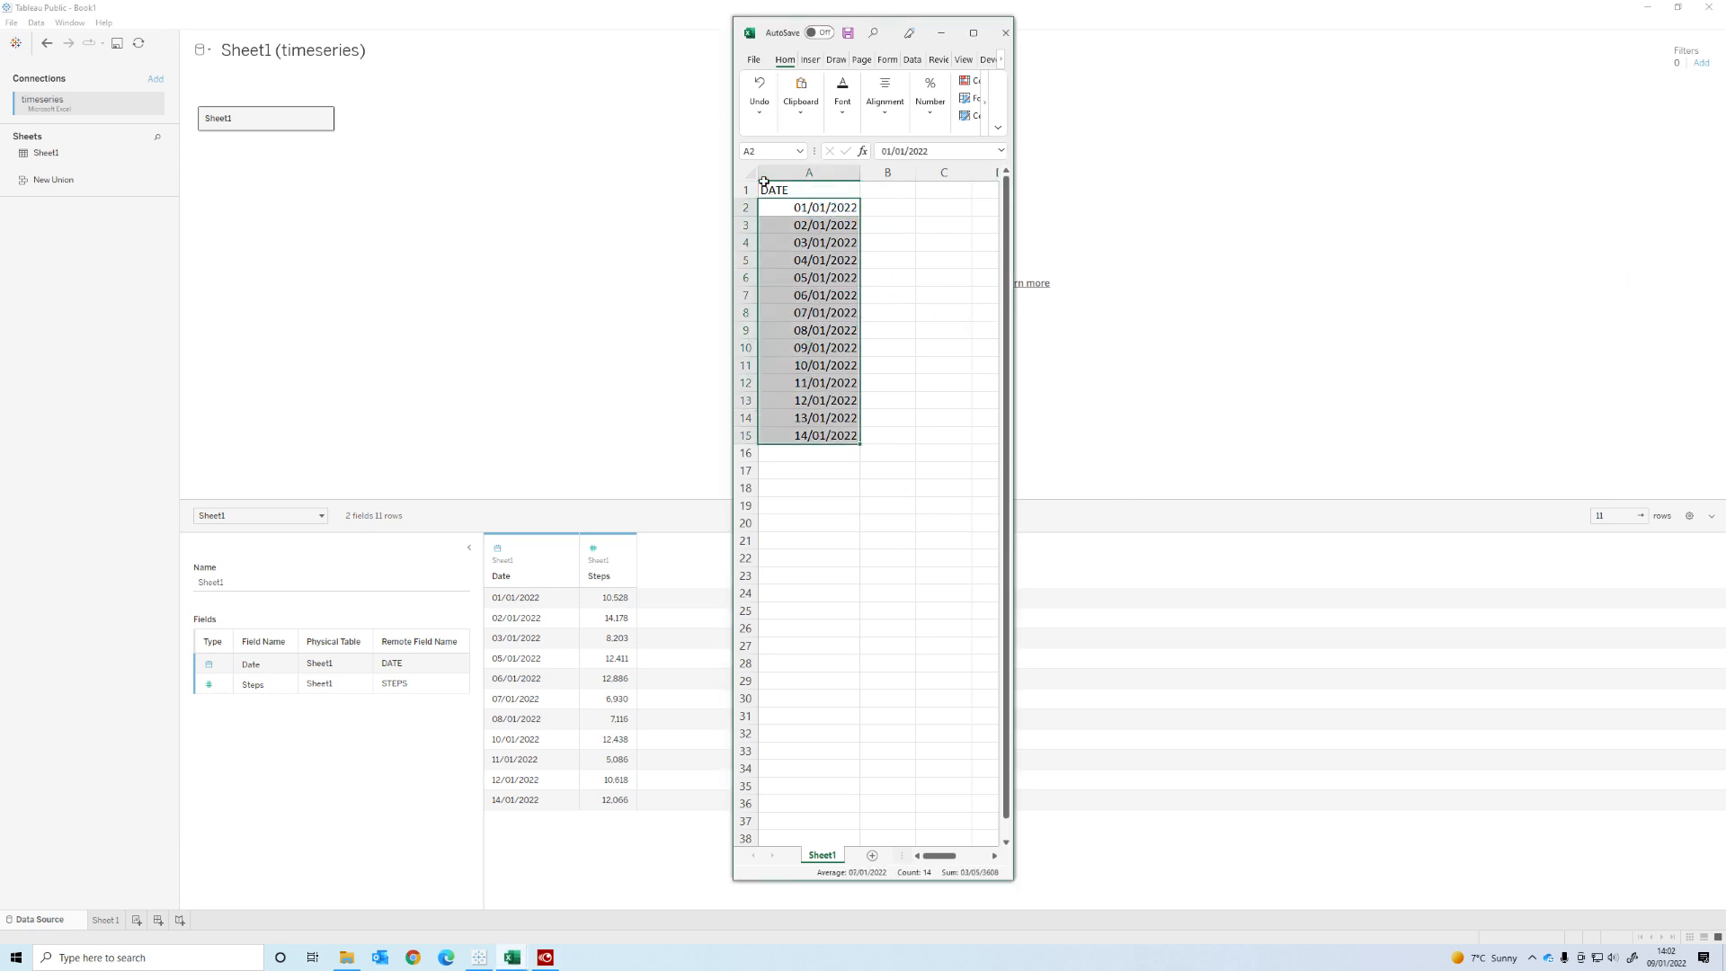
{"action": "left_click", "coordinate": [1005, 32]}
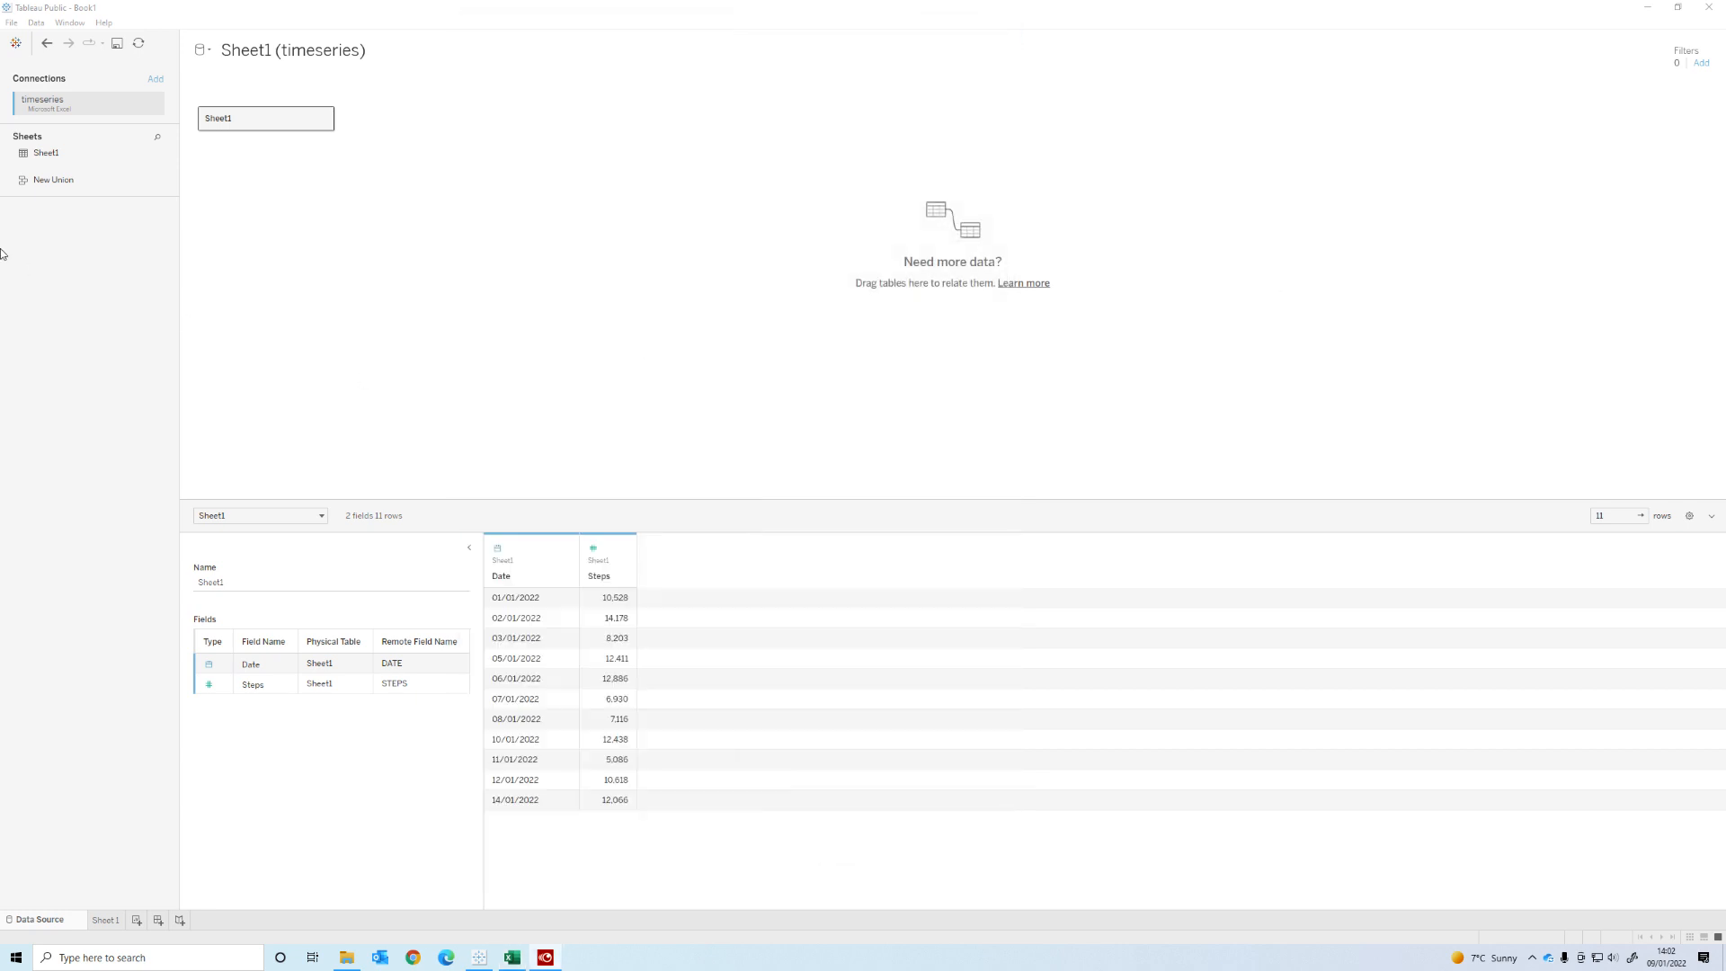
Add a Microsoft Excel connection to daterange.xlsx and select its Sheet1 table
{"action": "left_click", "coordinate": [157, 79]}
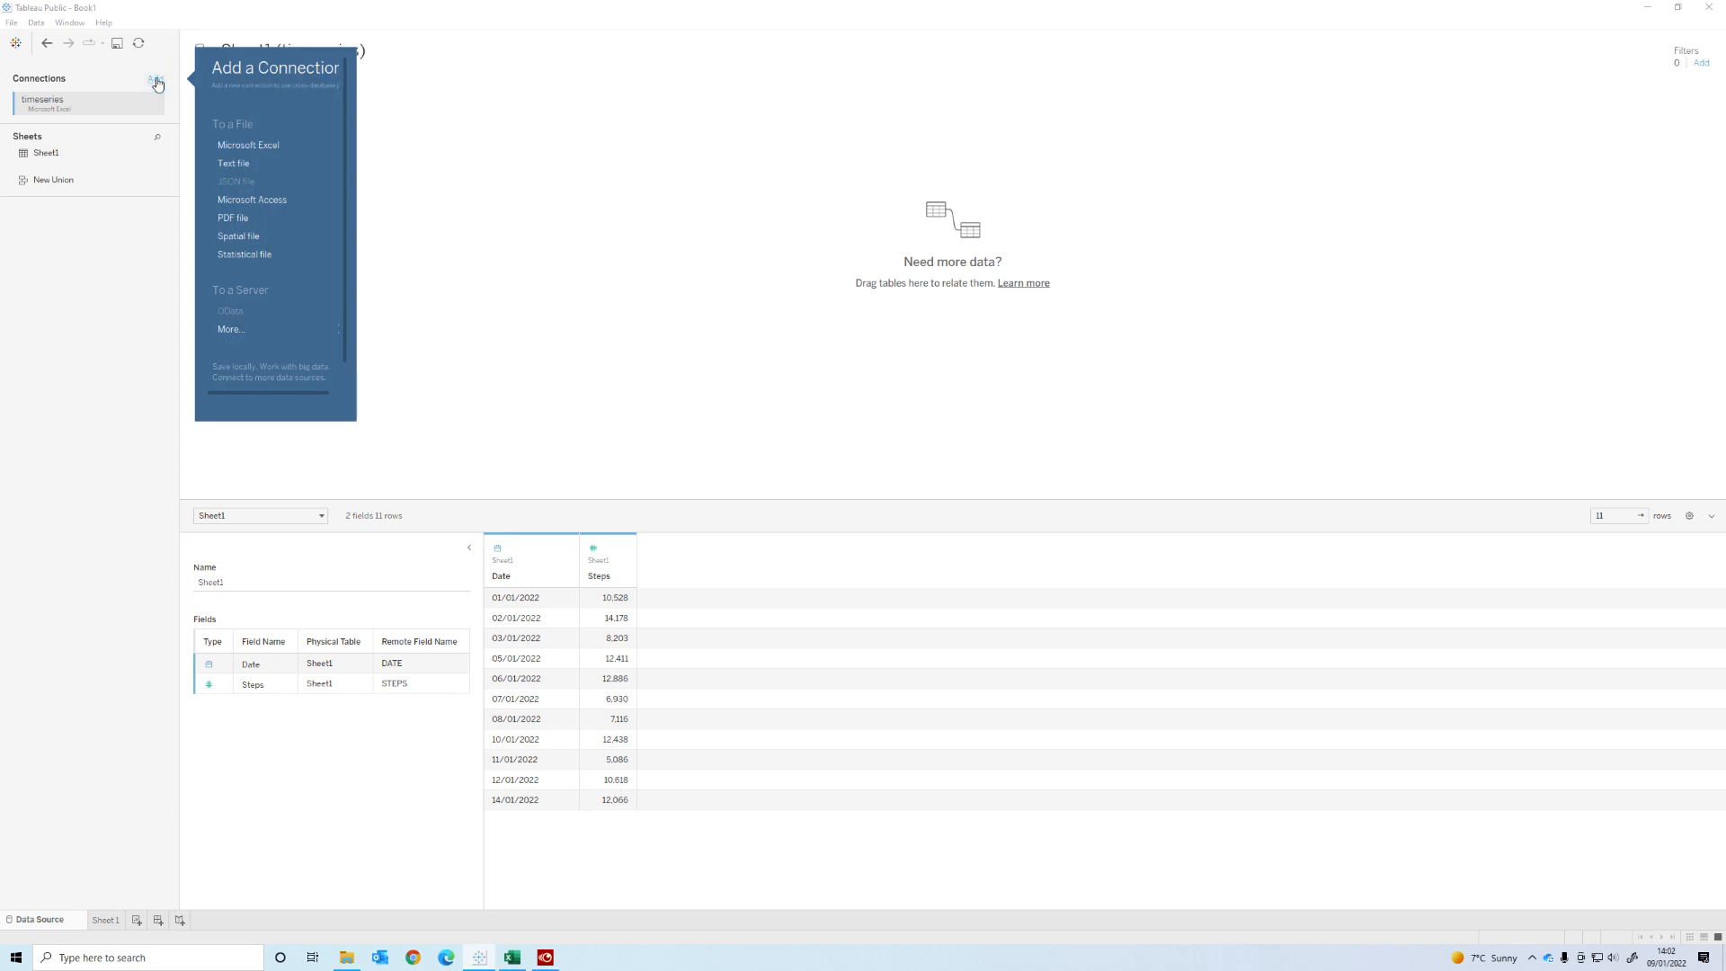
{"action": "left_click", "coordinate": [246, 145]}
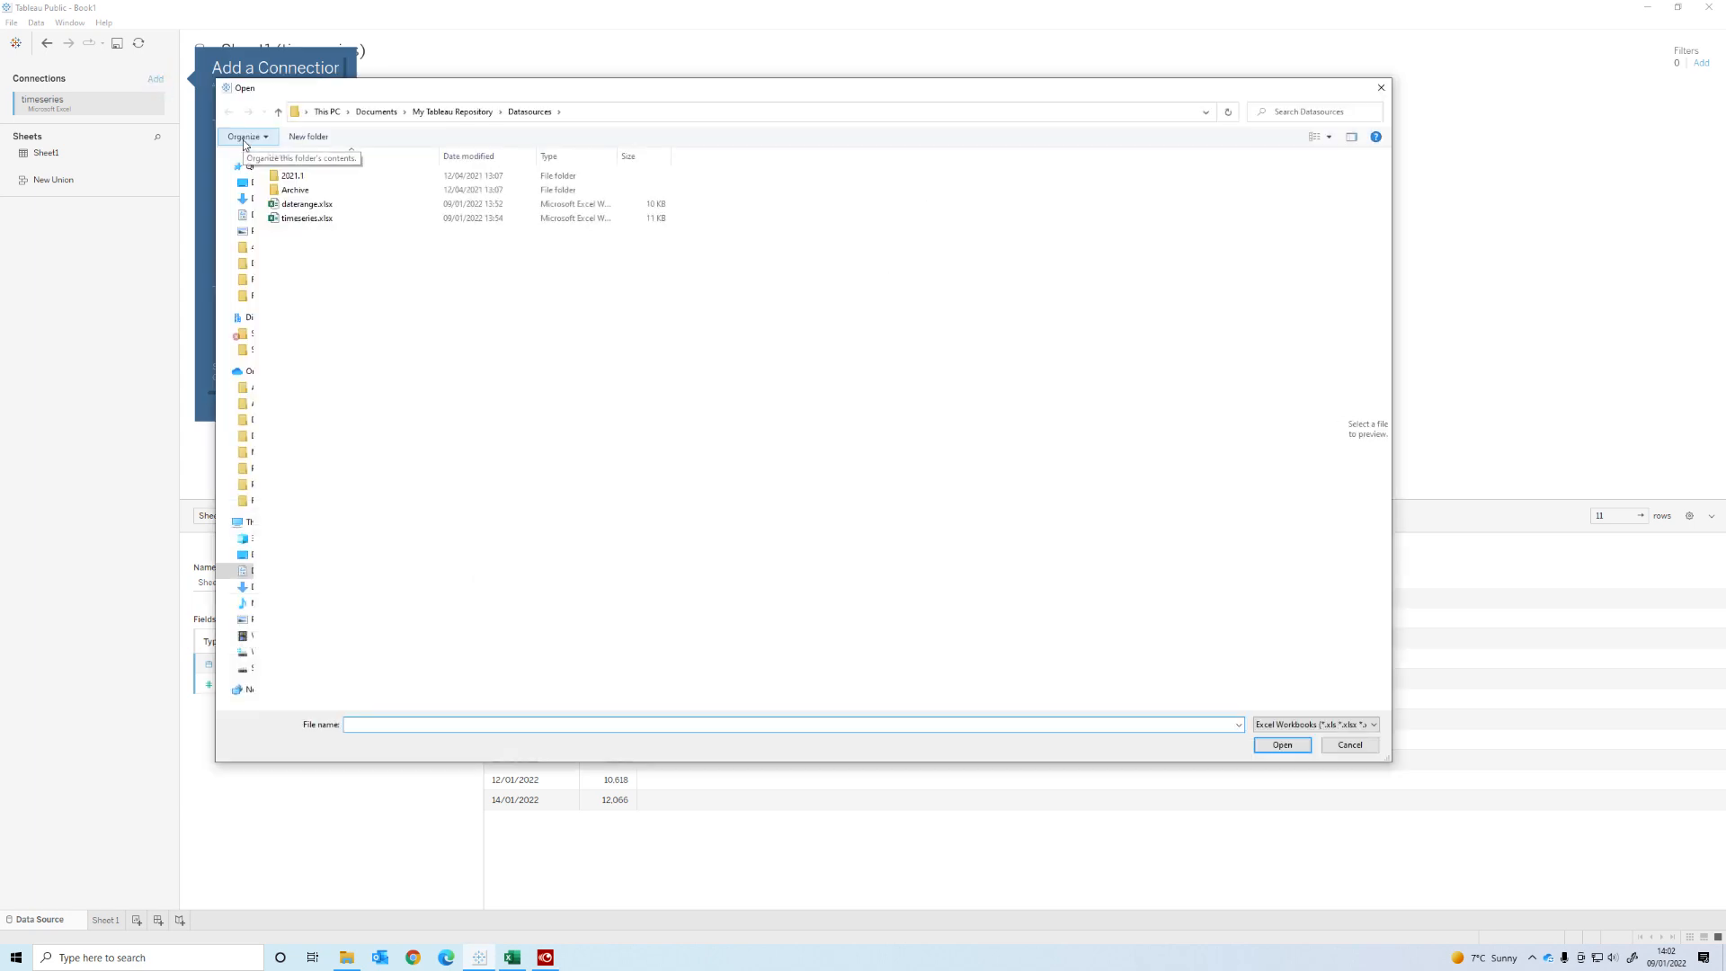
{"action": "left_click", "coordinate": [329, 205]}
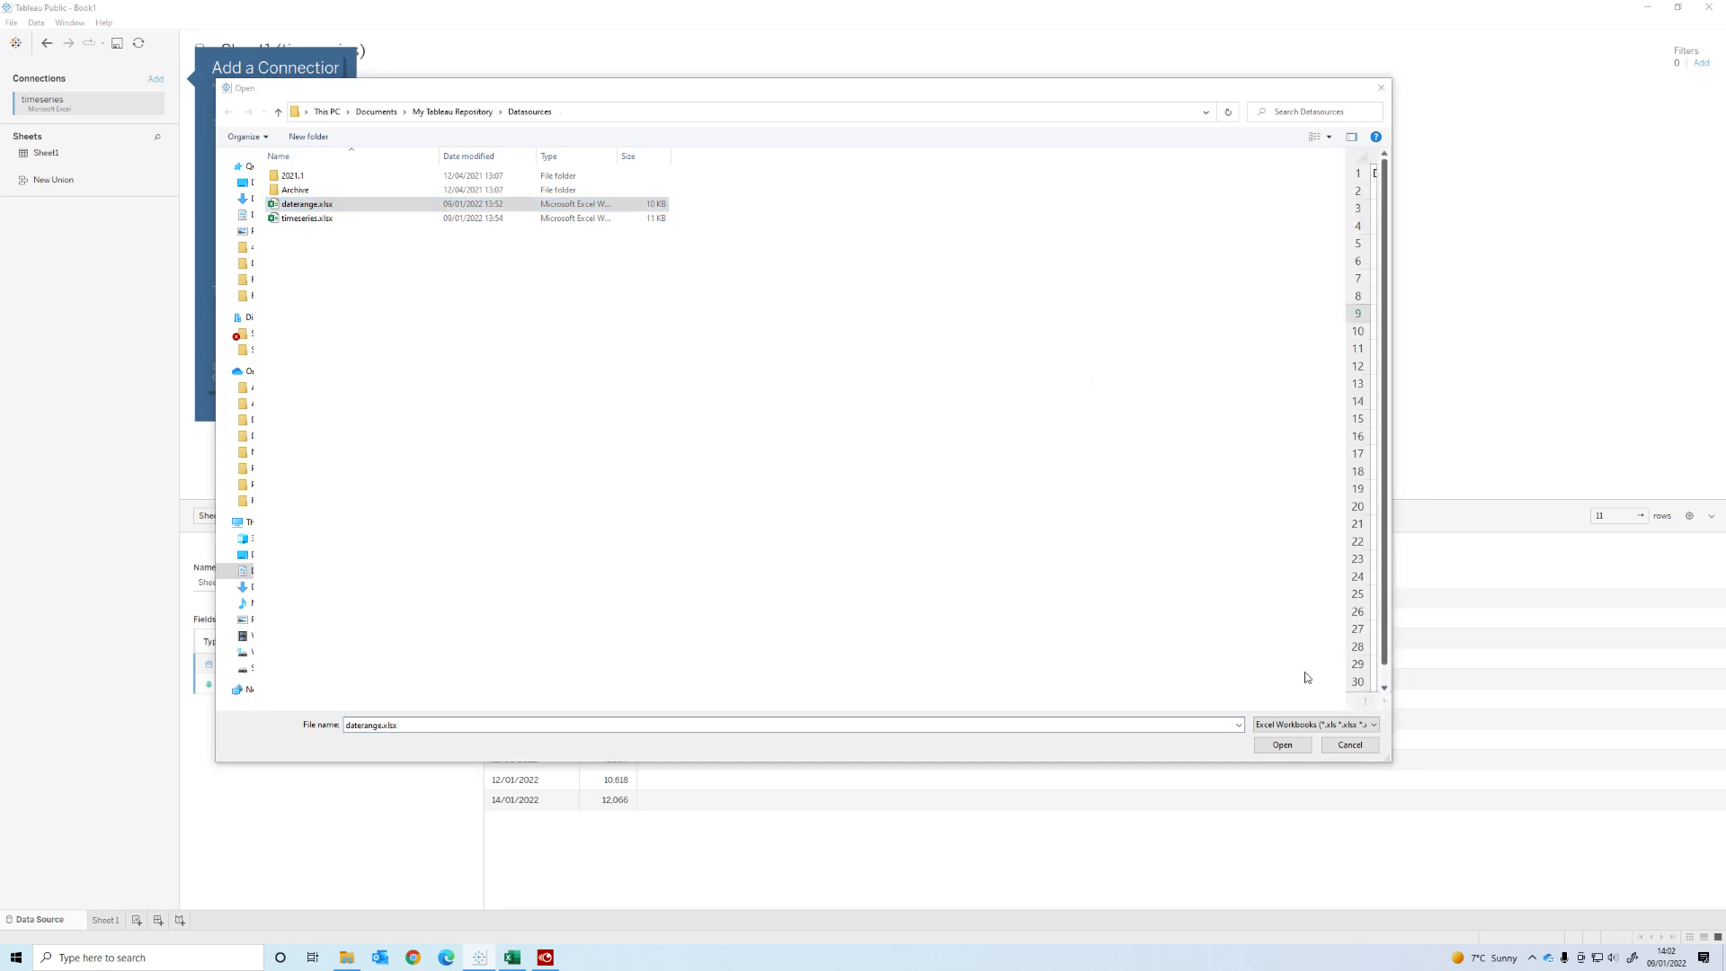
{"action": "left_click", "coordinate": [1290, 745]}
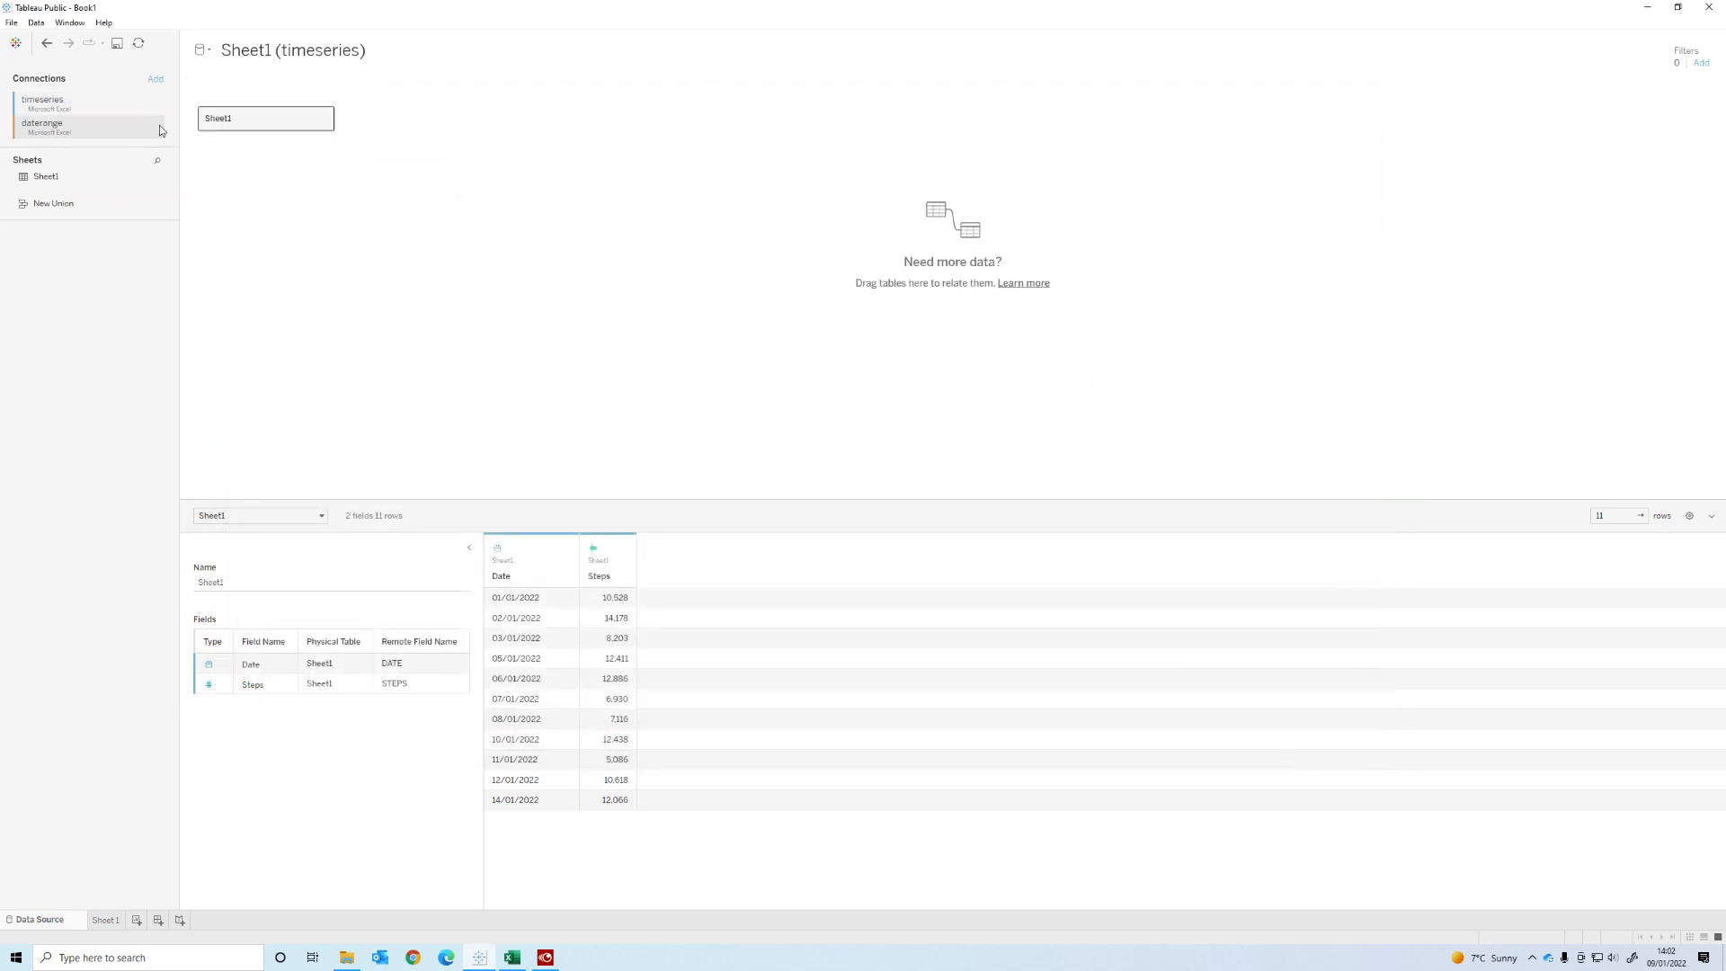
{"action": "left_click", "coordinate": [47, 178]}
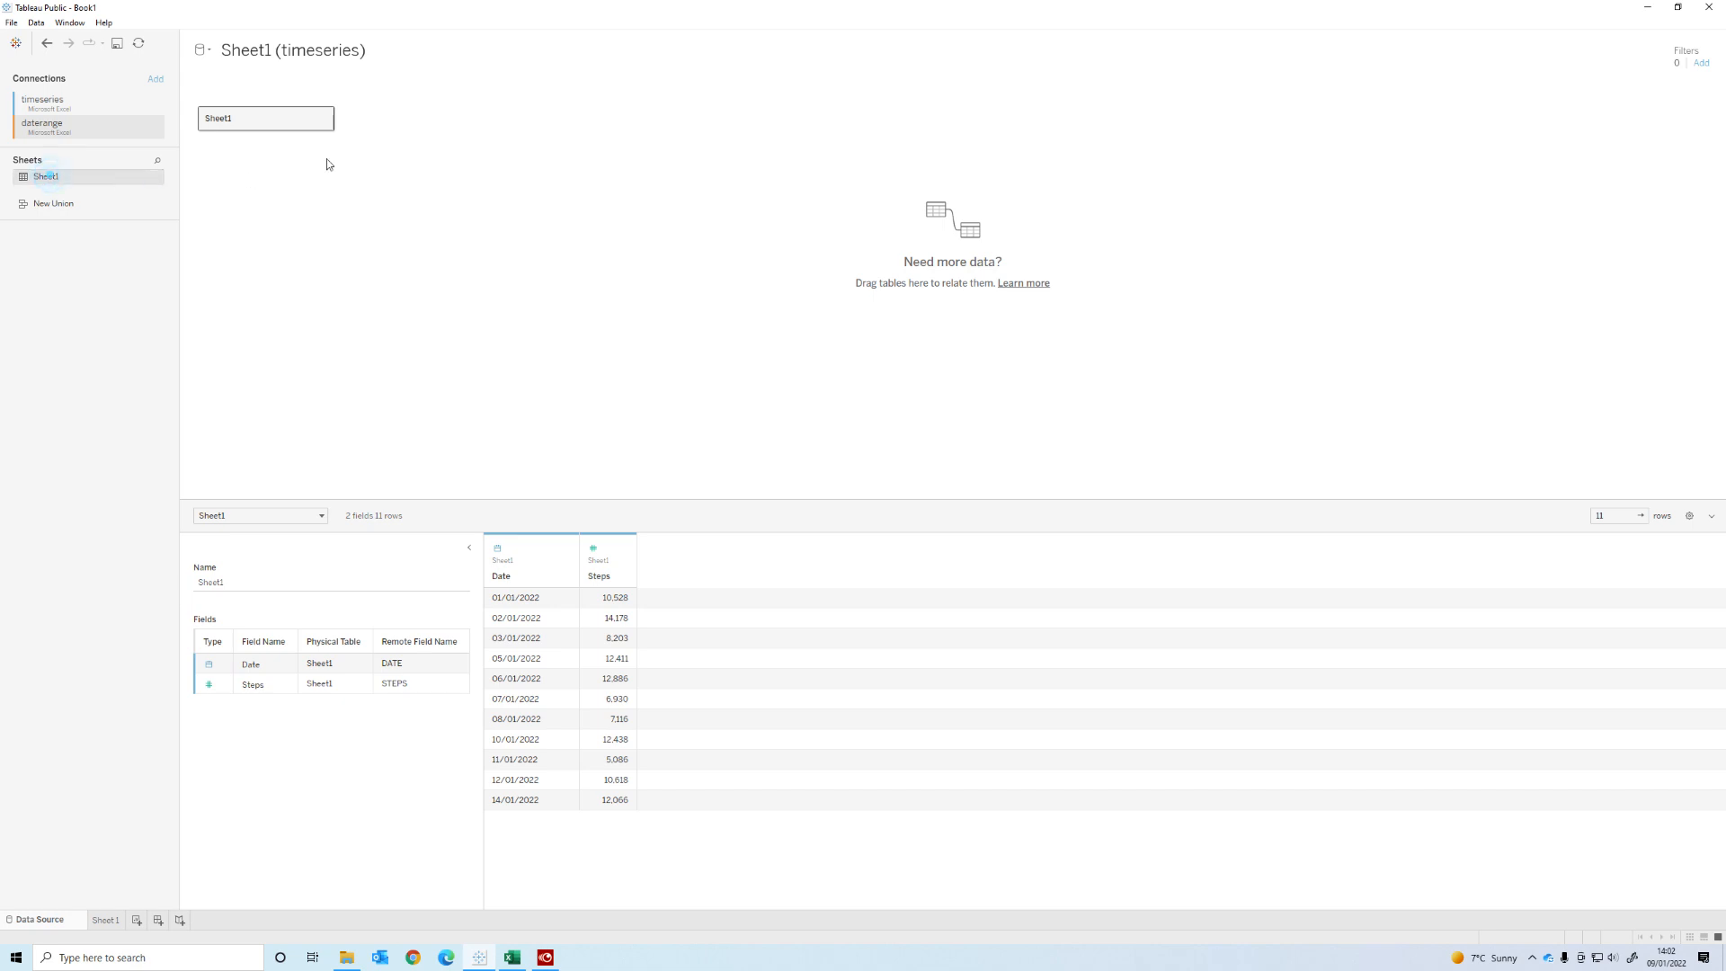
Open the Sheet1 logical table from timeseries and rename its physical table TimeSeries
{"action": "double_click", "coordinate": [215, 120]}
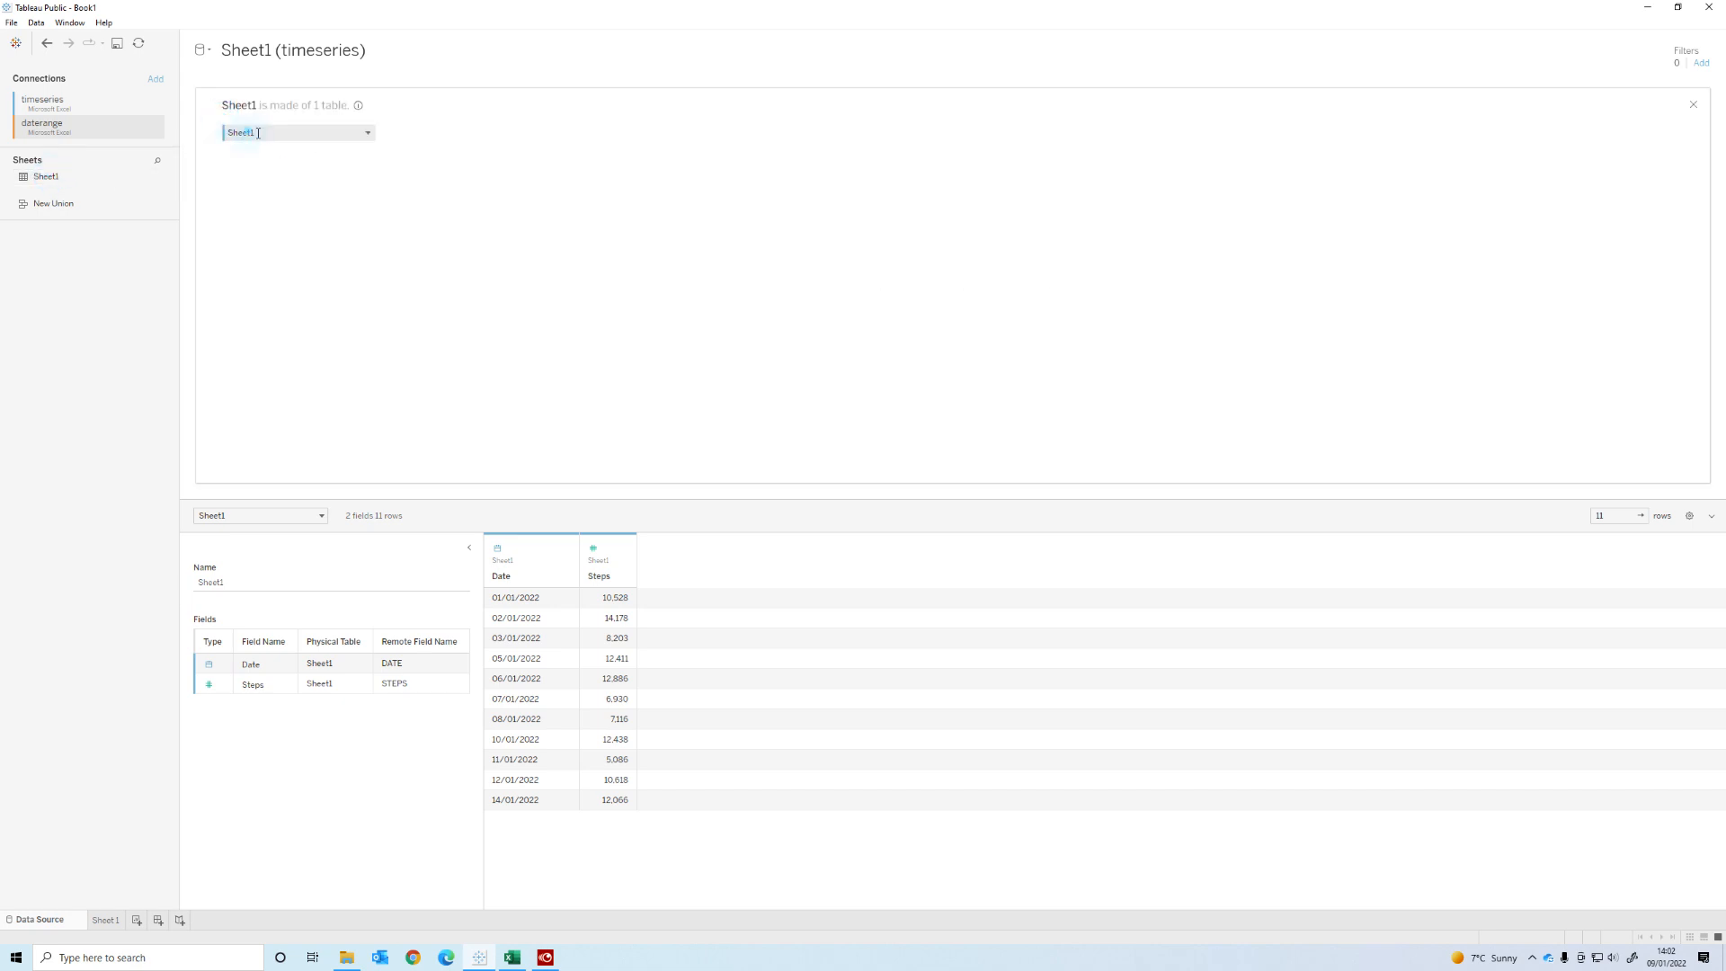
{"action": "double_click", "coordinate": [258, 133]}
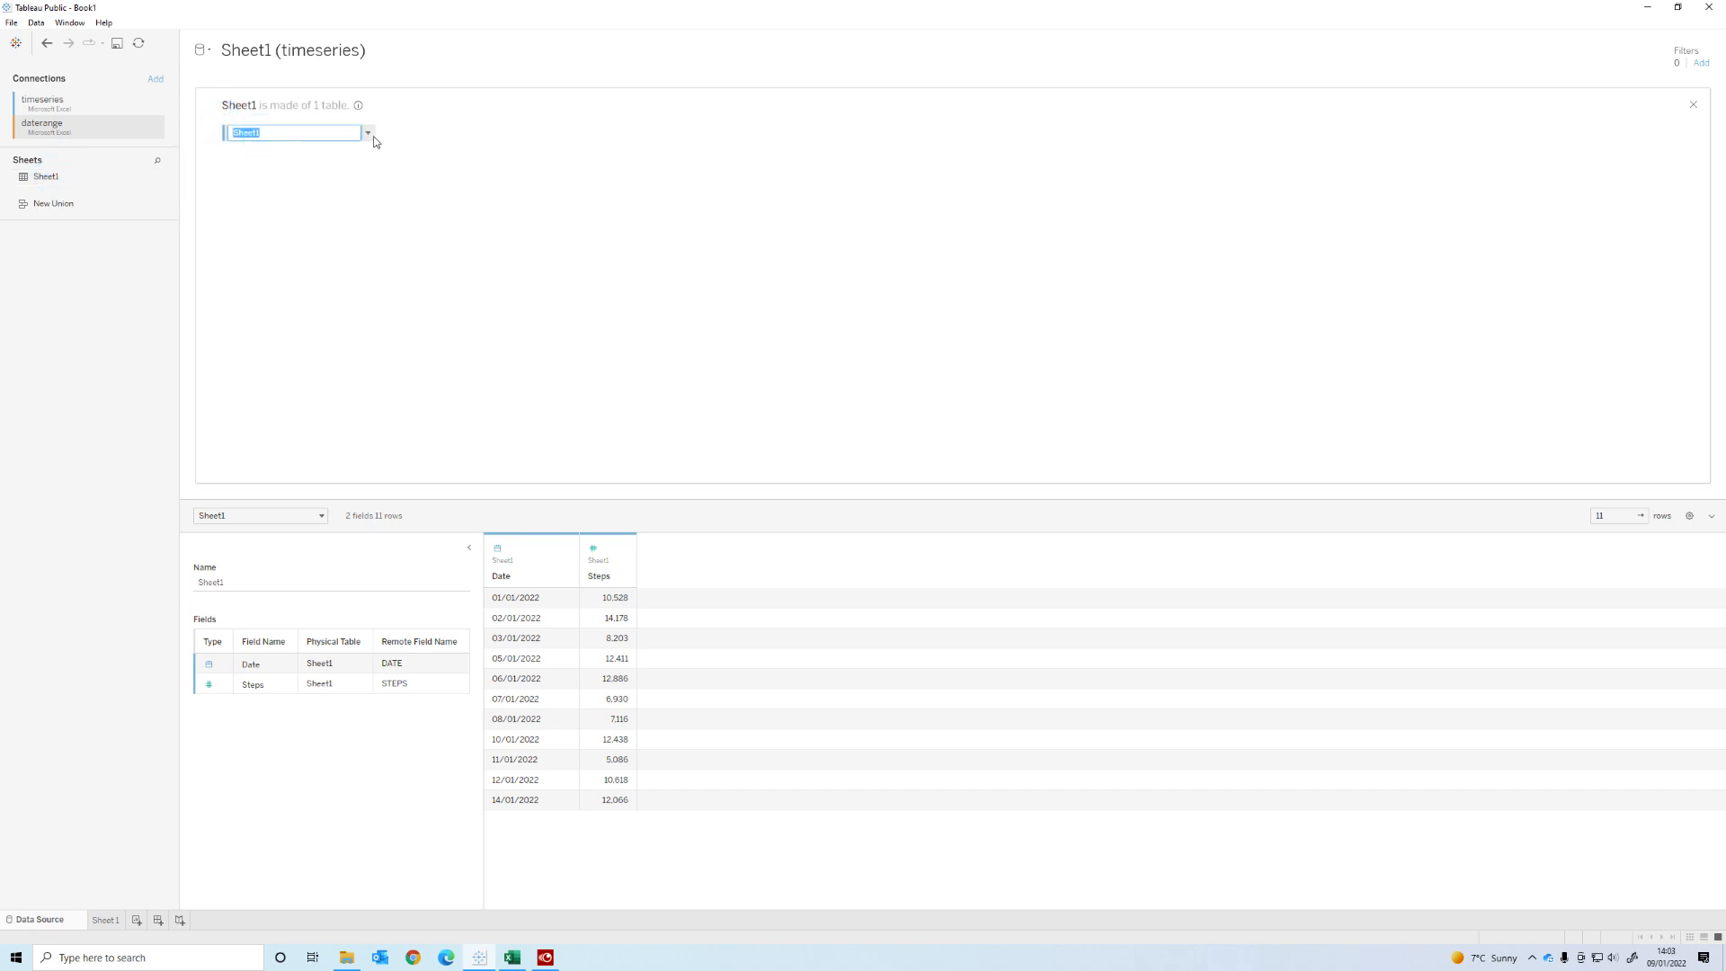
{"action": "type", "text": "TimeSeries"}
{"action": "key", "text": "Return"}
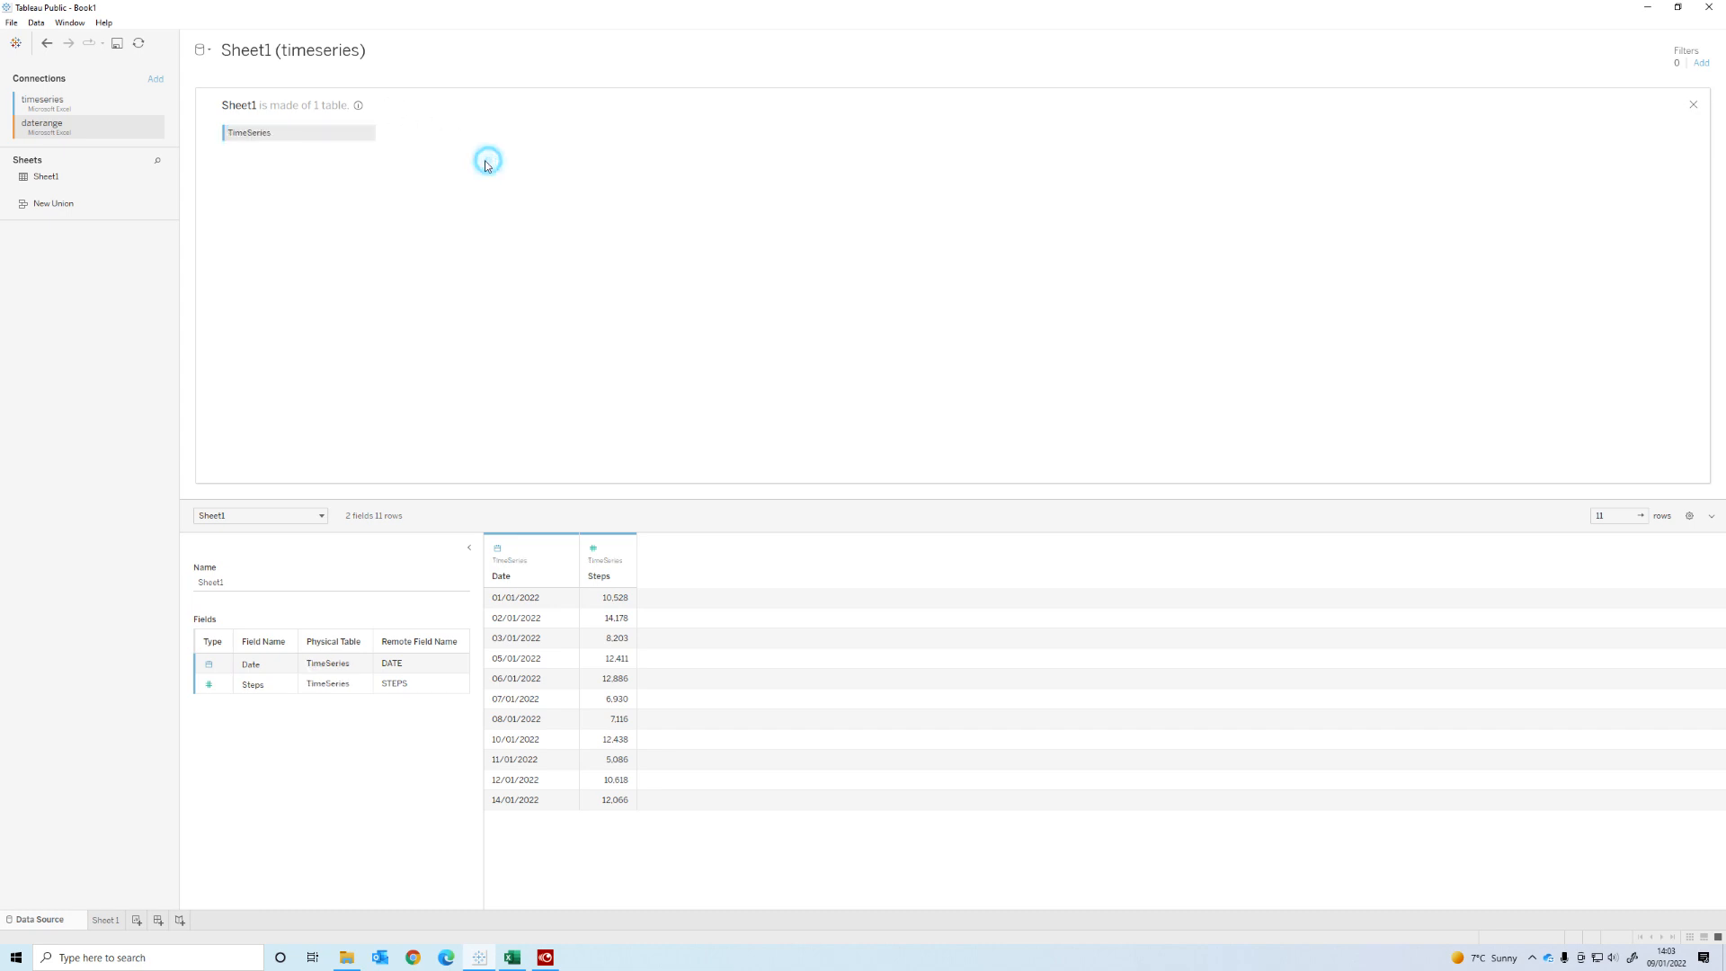
Join Sheet1 from the daterange connection to TimeSeries and rename the joined table DateRange
{"action": "left_click_drag", "start_coordinate": [46, 177], "coordinate": [427, 147]}
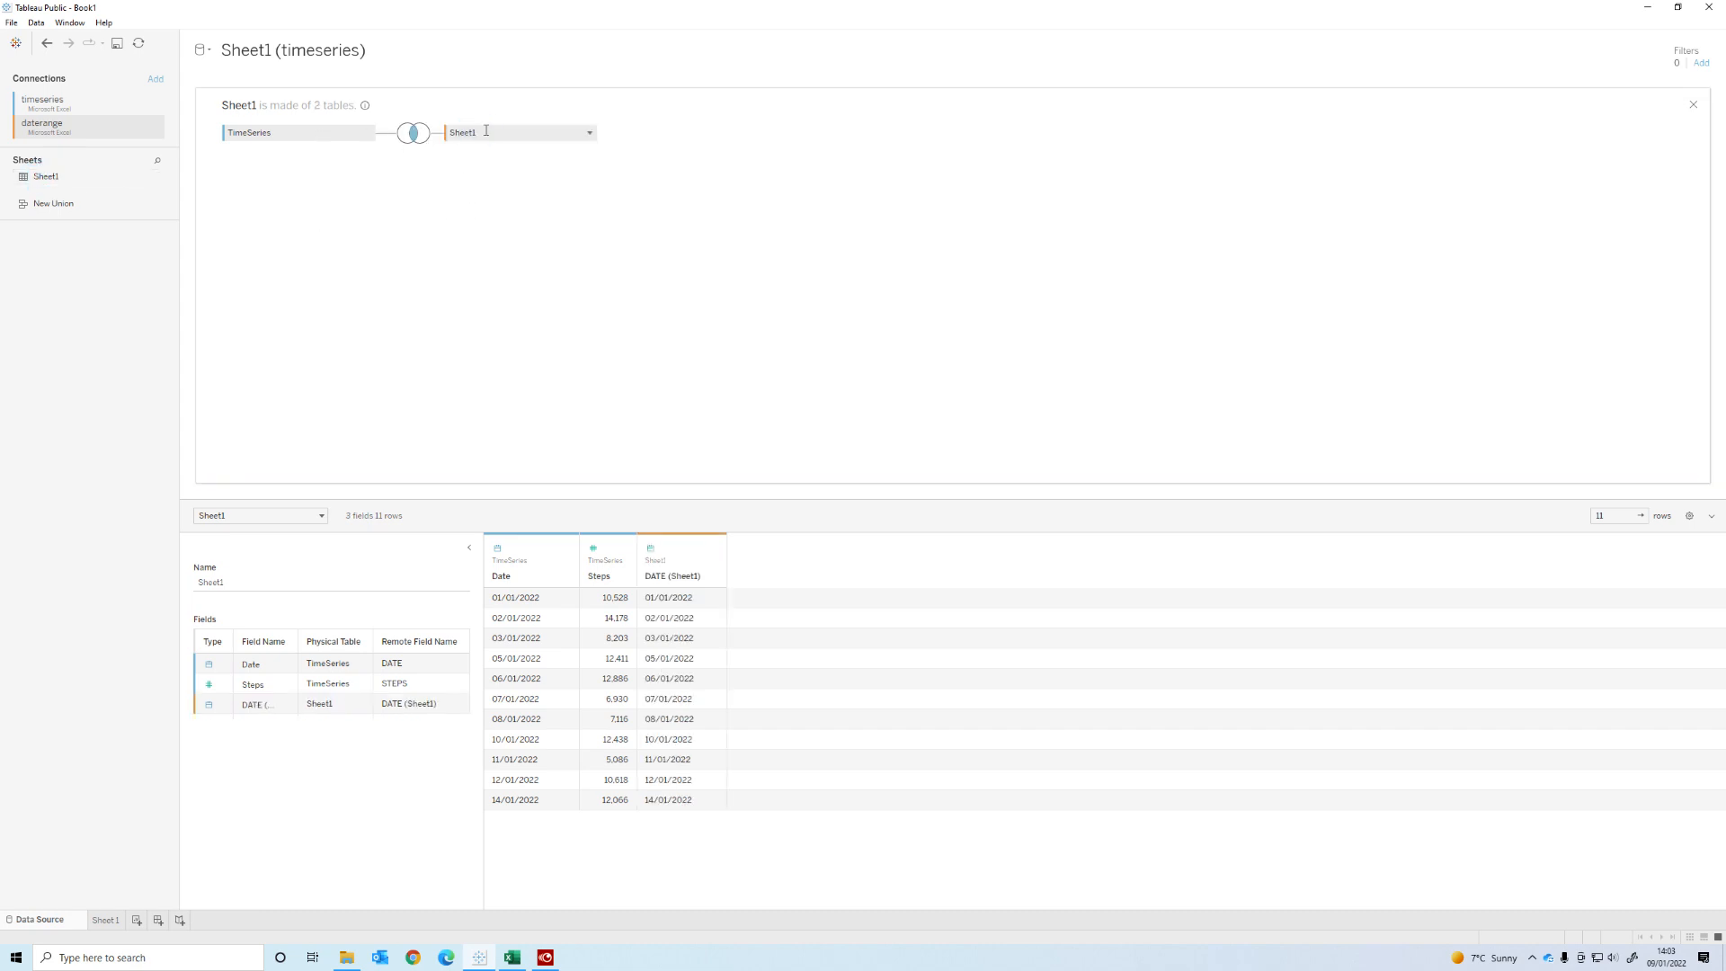
{"action": "double_click", "coordinate": [461, 133]}
{"action": "type", "text": "DateRange"}
{"action": "key", "text": "Return"}
Change the join between TimeSeries and DateRange to a right join and close the join settings
{"action": "mouse_move", "coordinate": [415, 136]}
{"action": "left_click", "coordinate": [414, 133]}
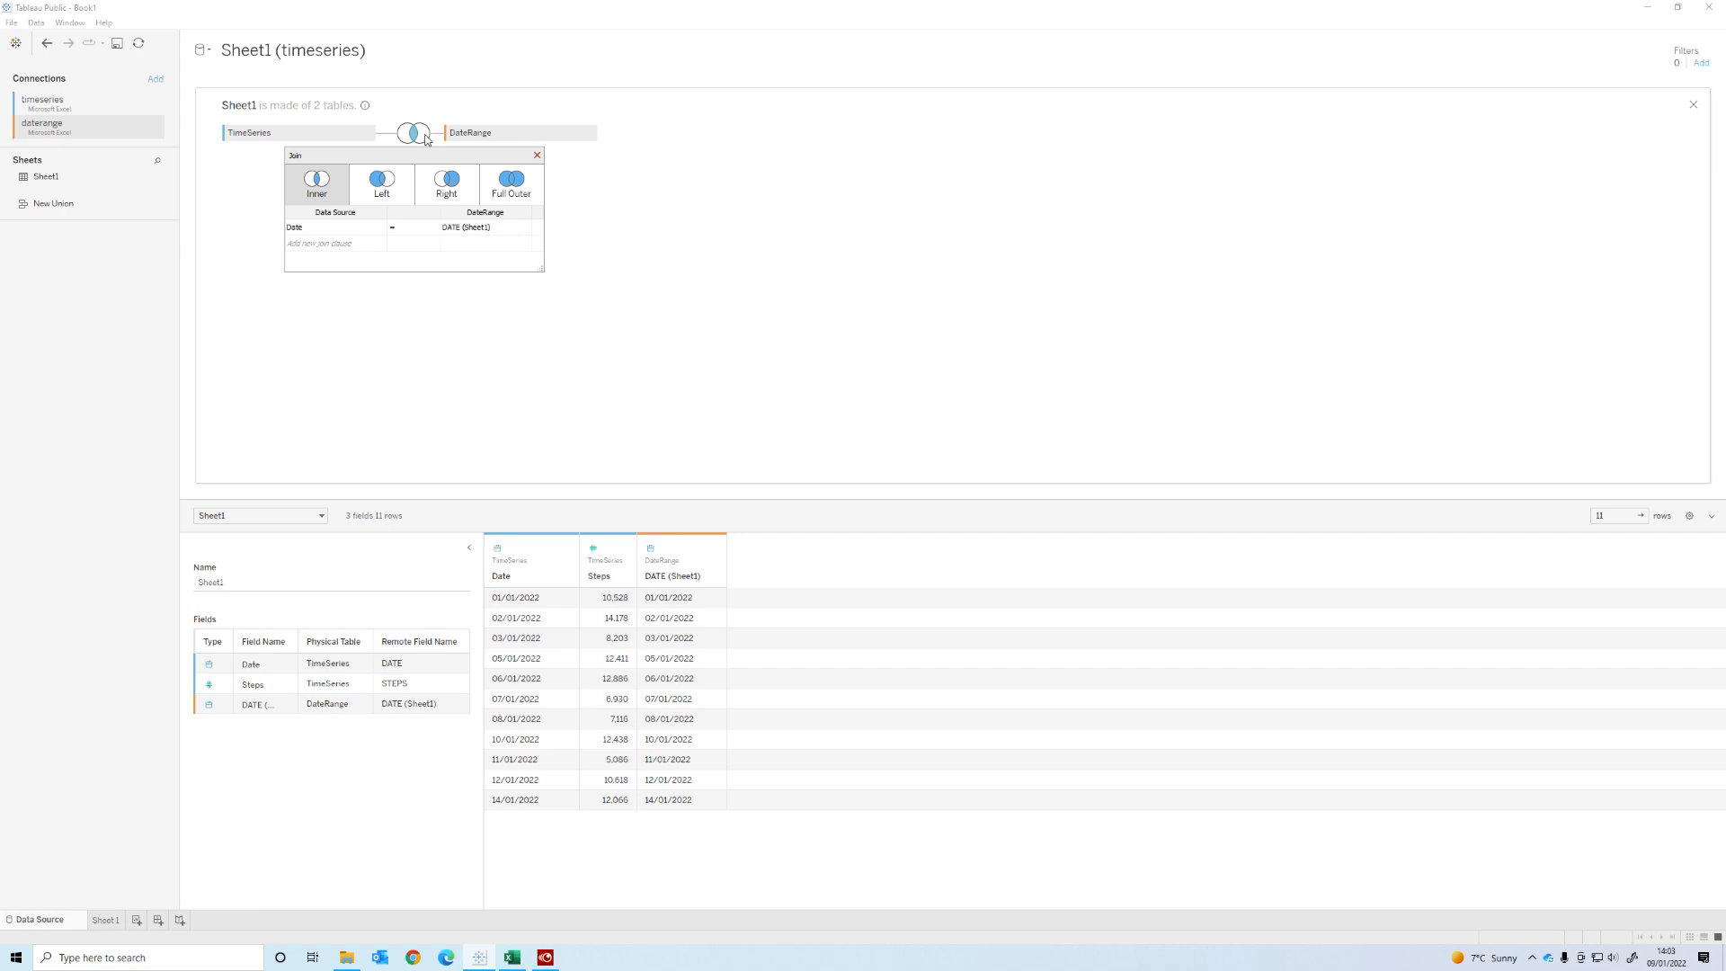
{"action": "left_click", "coordinate": [450, 184]}
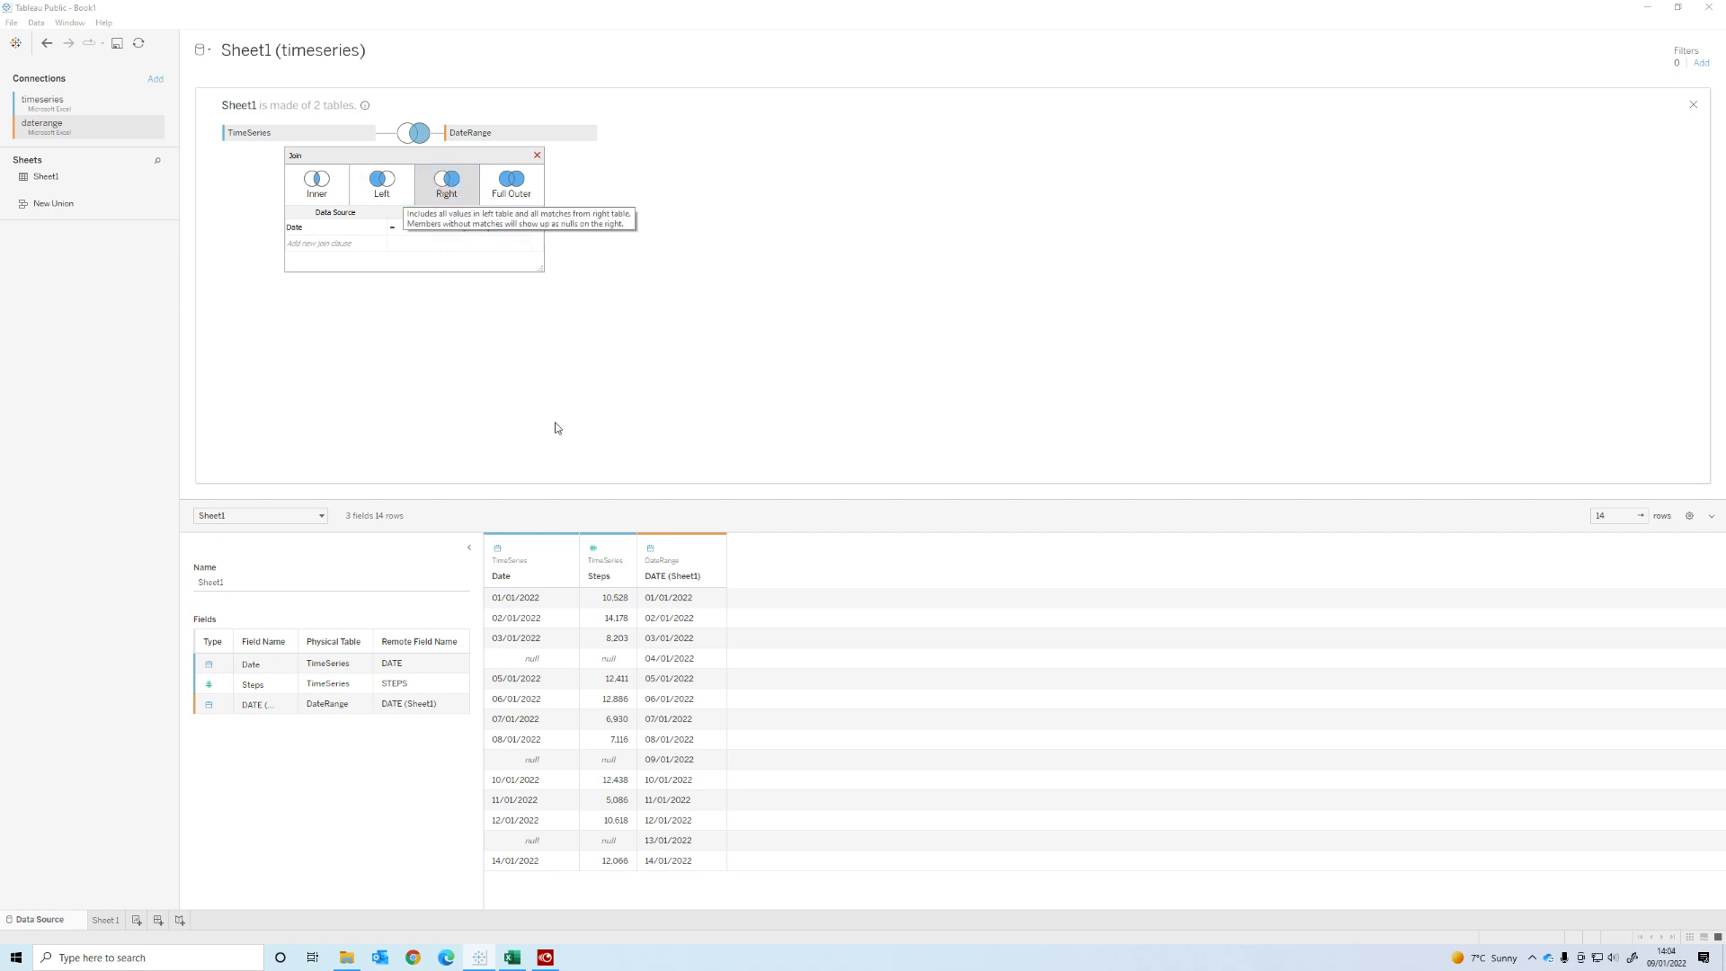
{"action": "left_click", "coordinate": [601, 367]}
{"action": "left_click", "coordinate": [537, 156]}
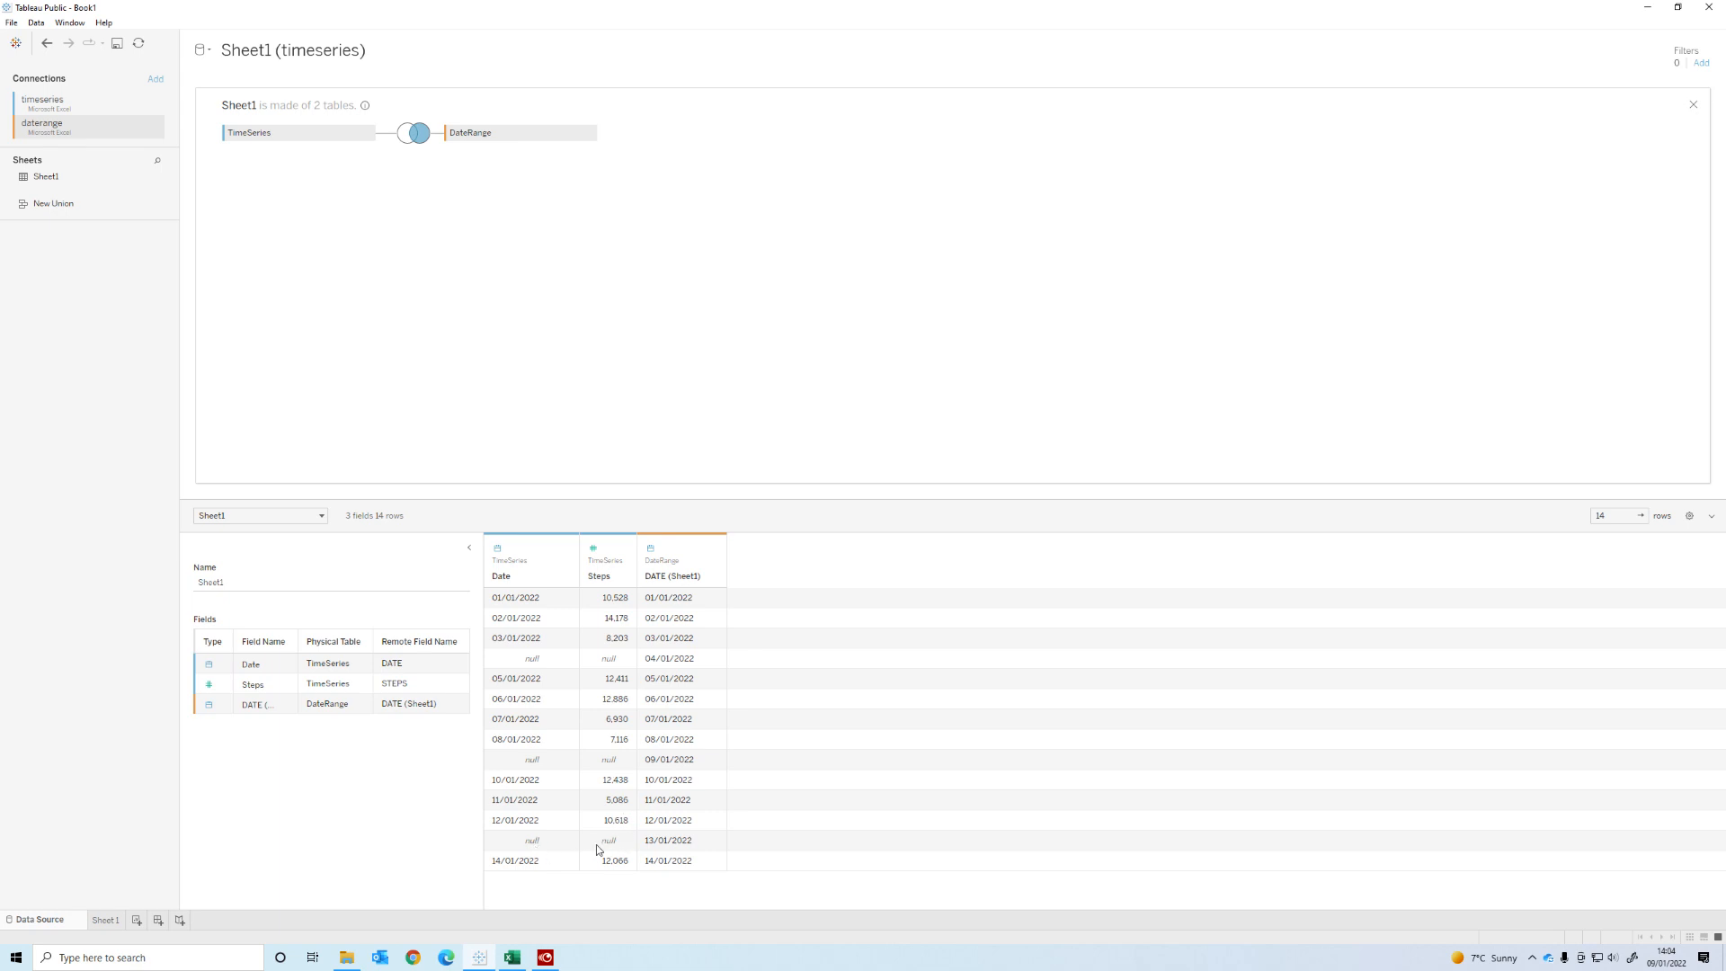
Create a new worksheet and place DATE (Sheet1) from DateRange on the columns at the continuous Day level
{"action": "mouse_move", "coordinate": [626, 548]}
{"action": "left_click", "coordinate": [136, 919]}
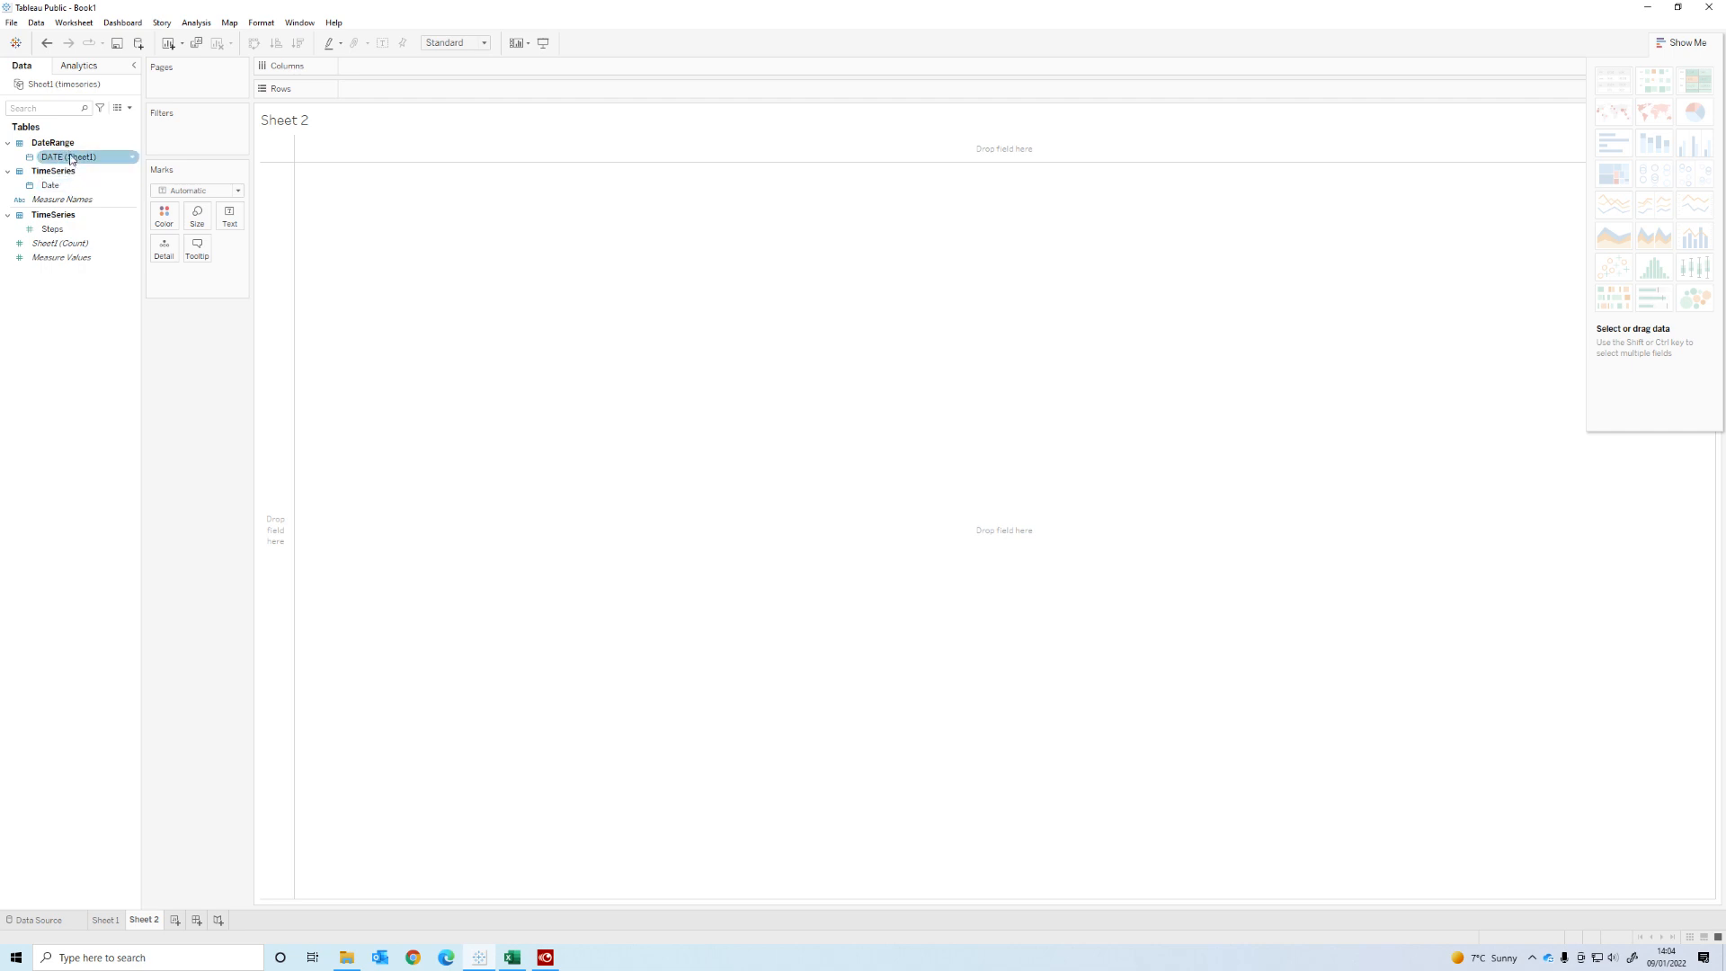
{"action": "left_click_drag", "start_coordinate": [63, 161], "coordinate": [335, 147]}
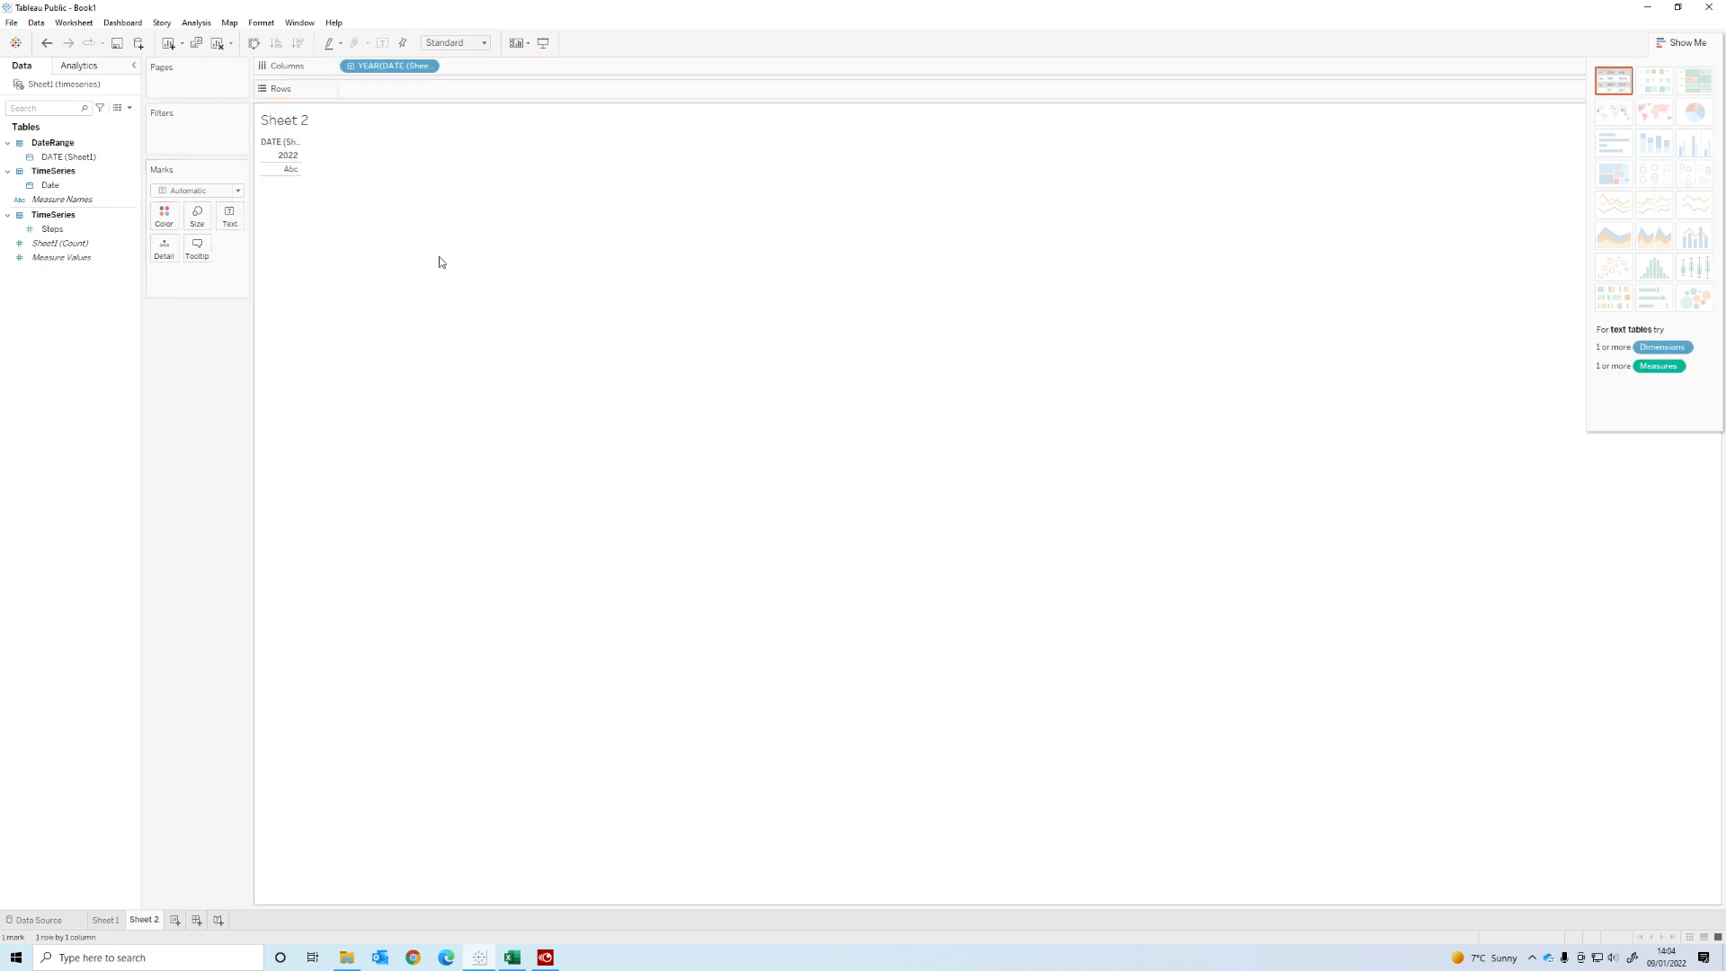
{"action": "left_click", "coordinate": [430, 66]}
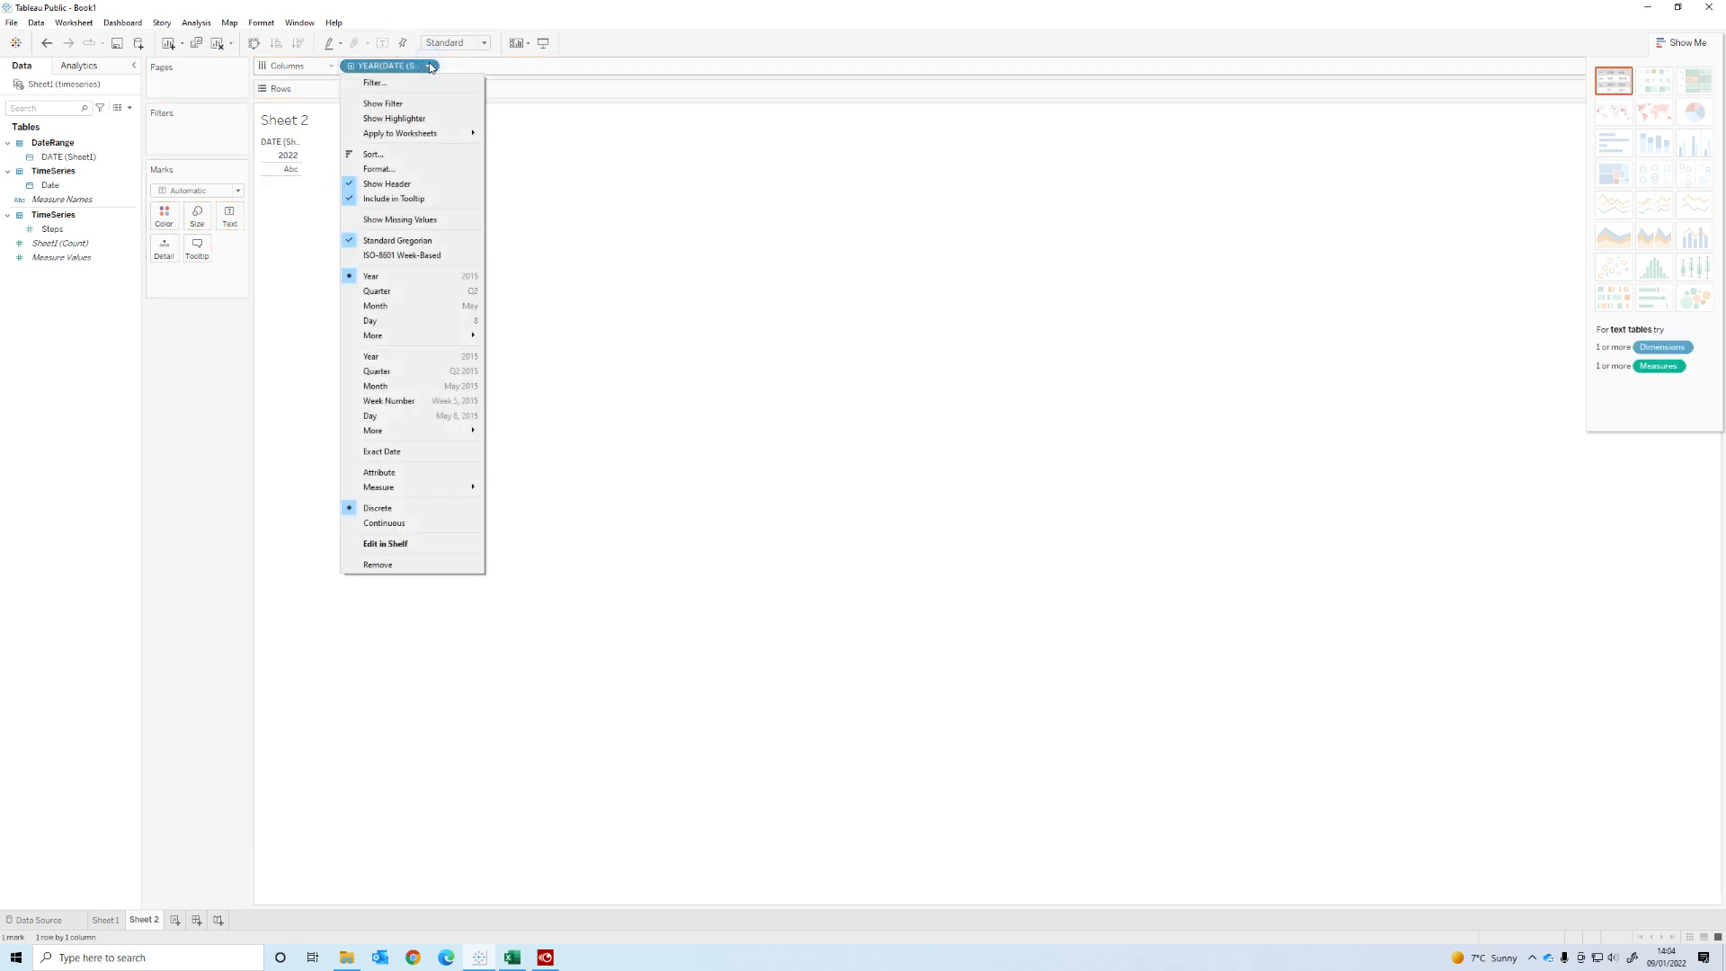
{"action": "left_click", "coordinate": [394, 420]}
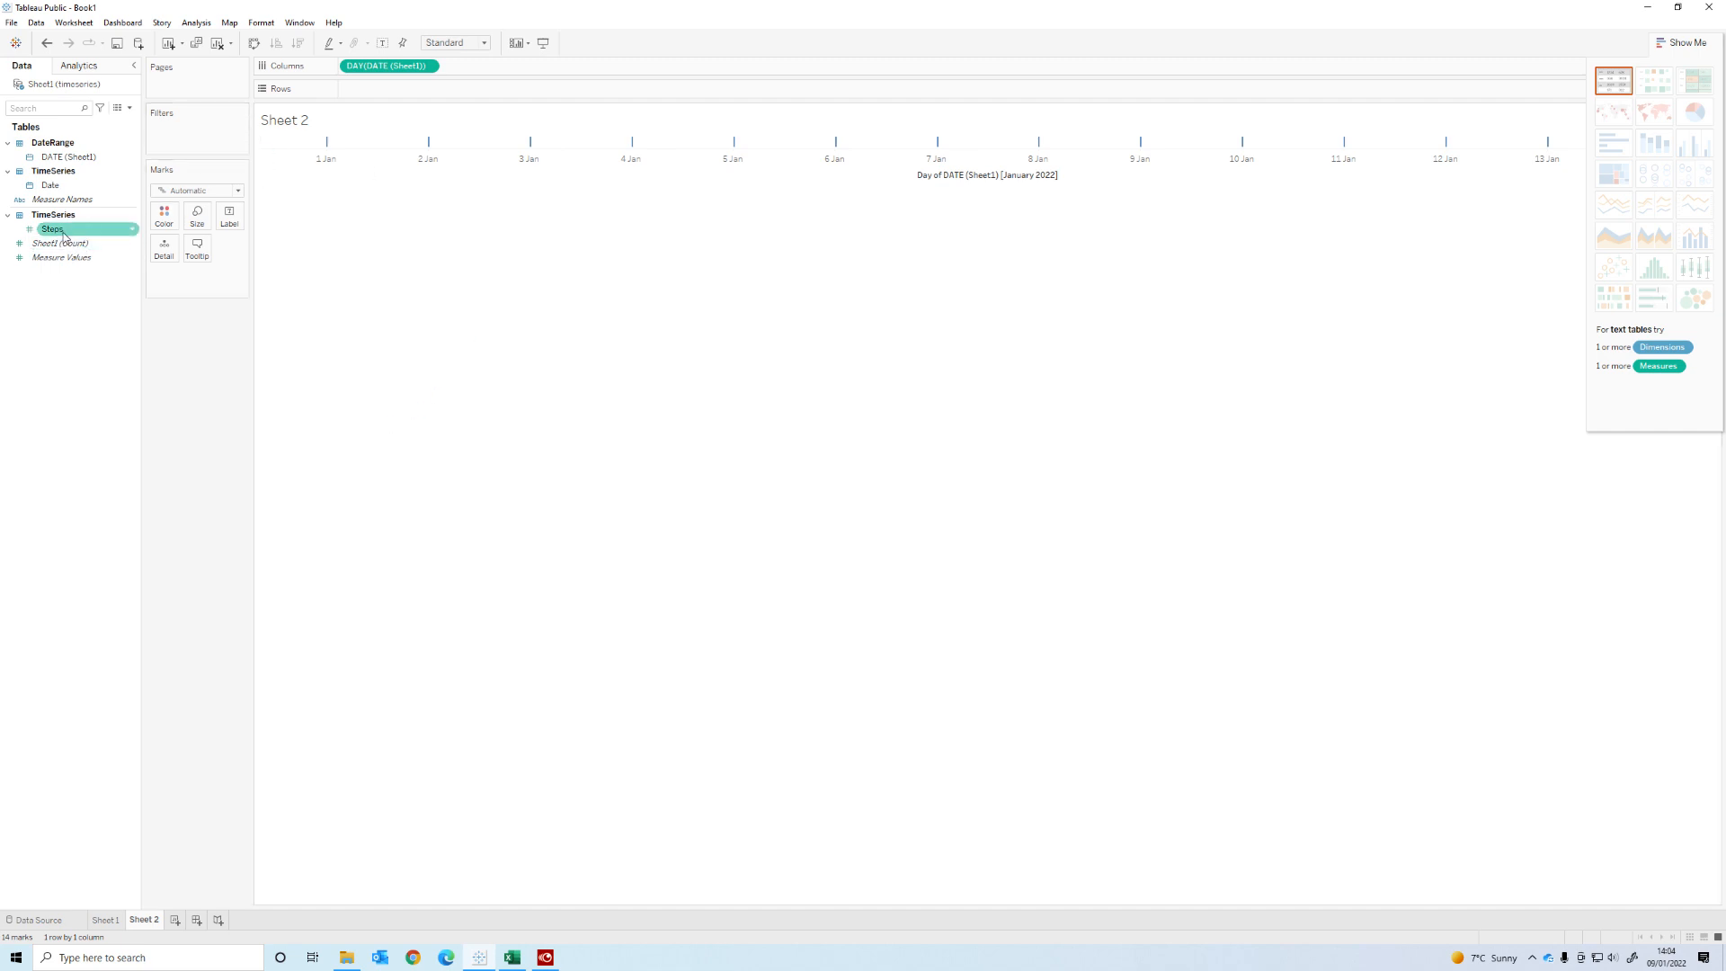
Add Steps to the rows of Sheet 2 and inspect the line ends around the missing date of 4 January
{"action": "left_click_drag", "start_coordinate": [63, 236], "coordinate": [521, 96]}
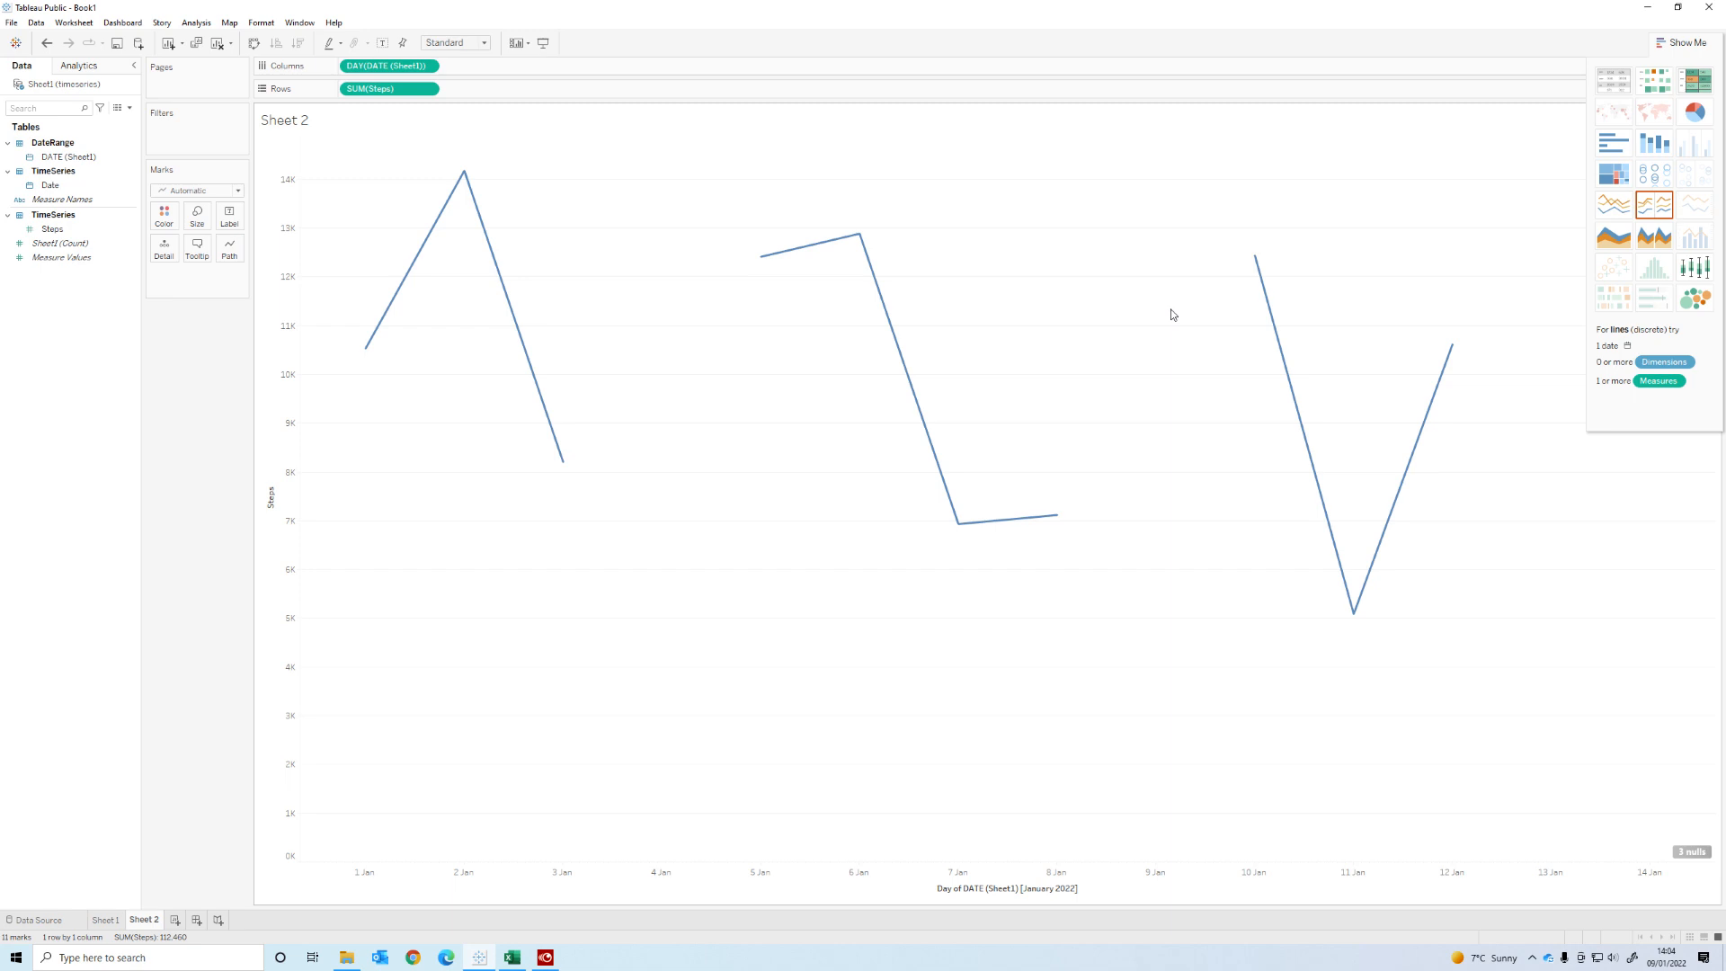
{"action": "mouse_move", "coordinate": [563, 473]}
{"action": "mouse_move", "coordinate": [759, 260]}
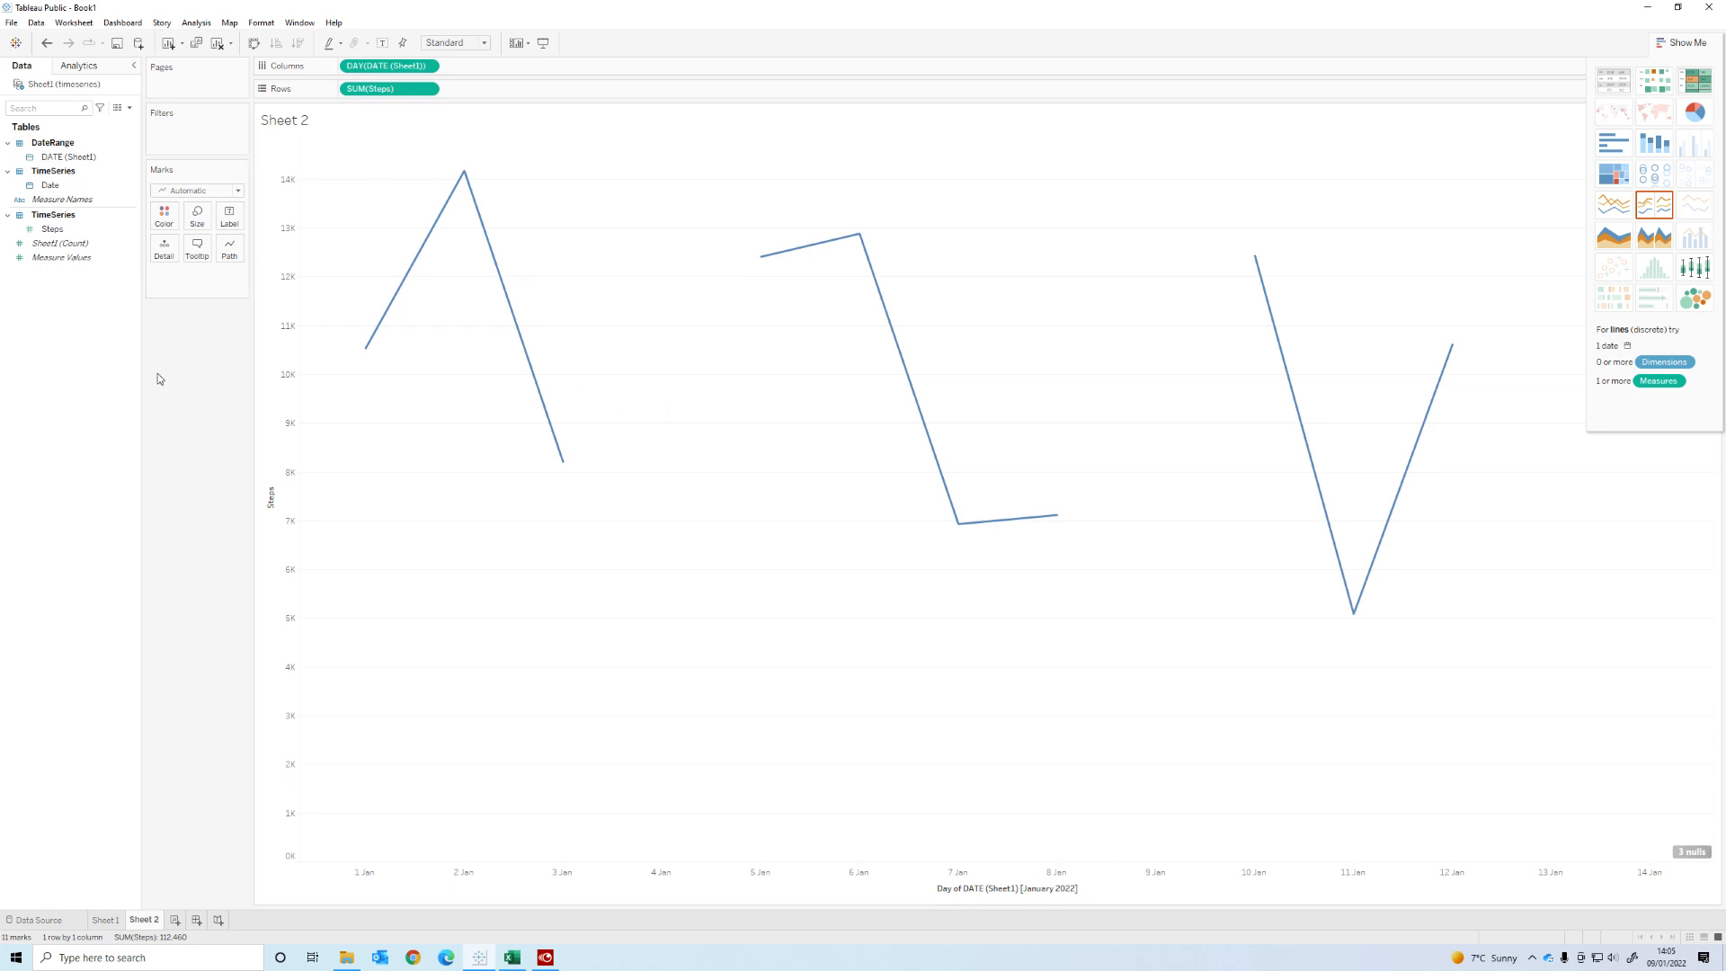
Create a calculated field named Steps-Complete with the formula ifnull(Steps, 0)
{"action": "right_click", "coordinate": [86, 352]}
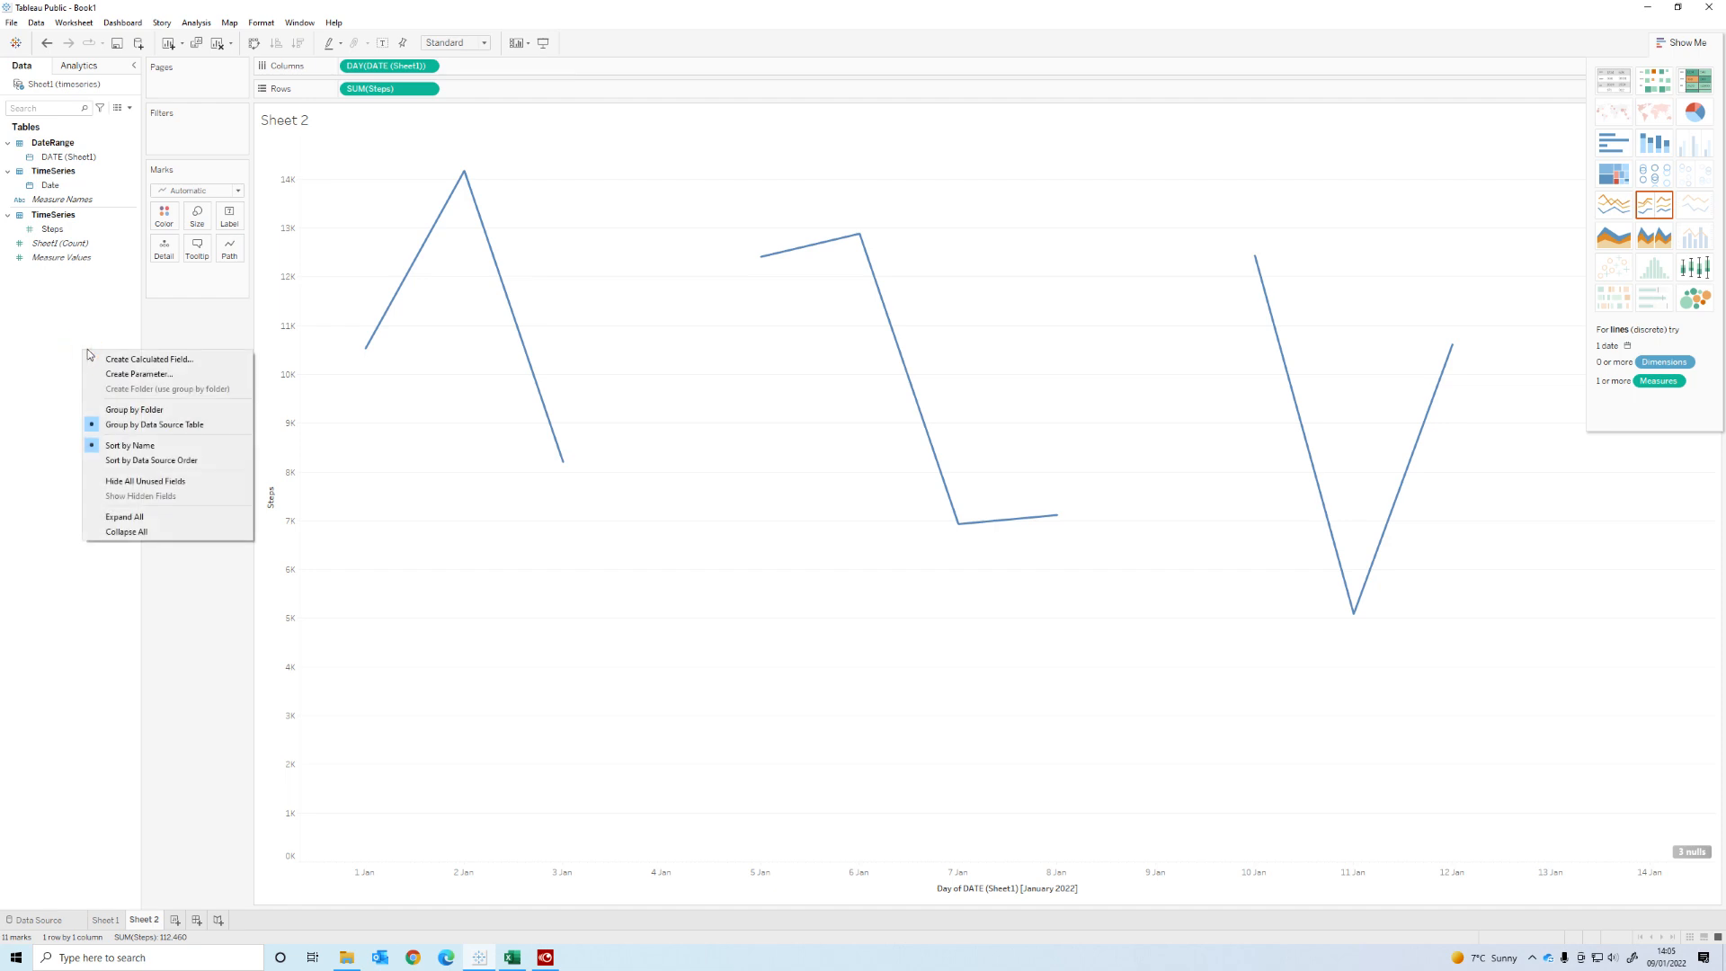
{"action": "left_click", "coordinate": [149, 359]}
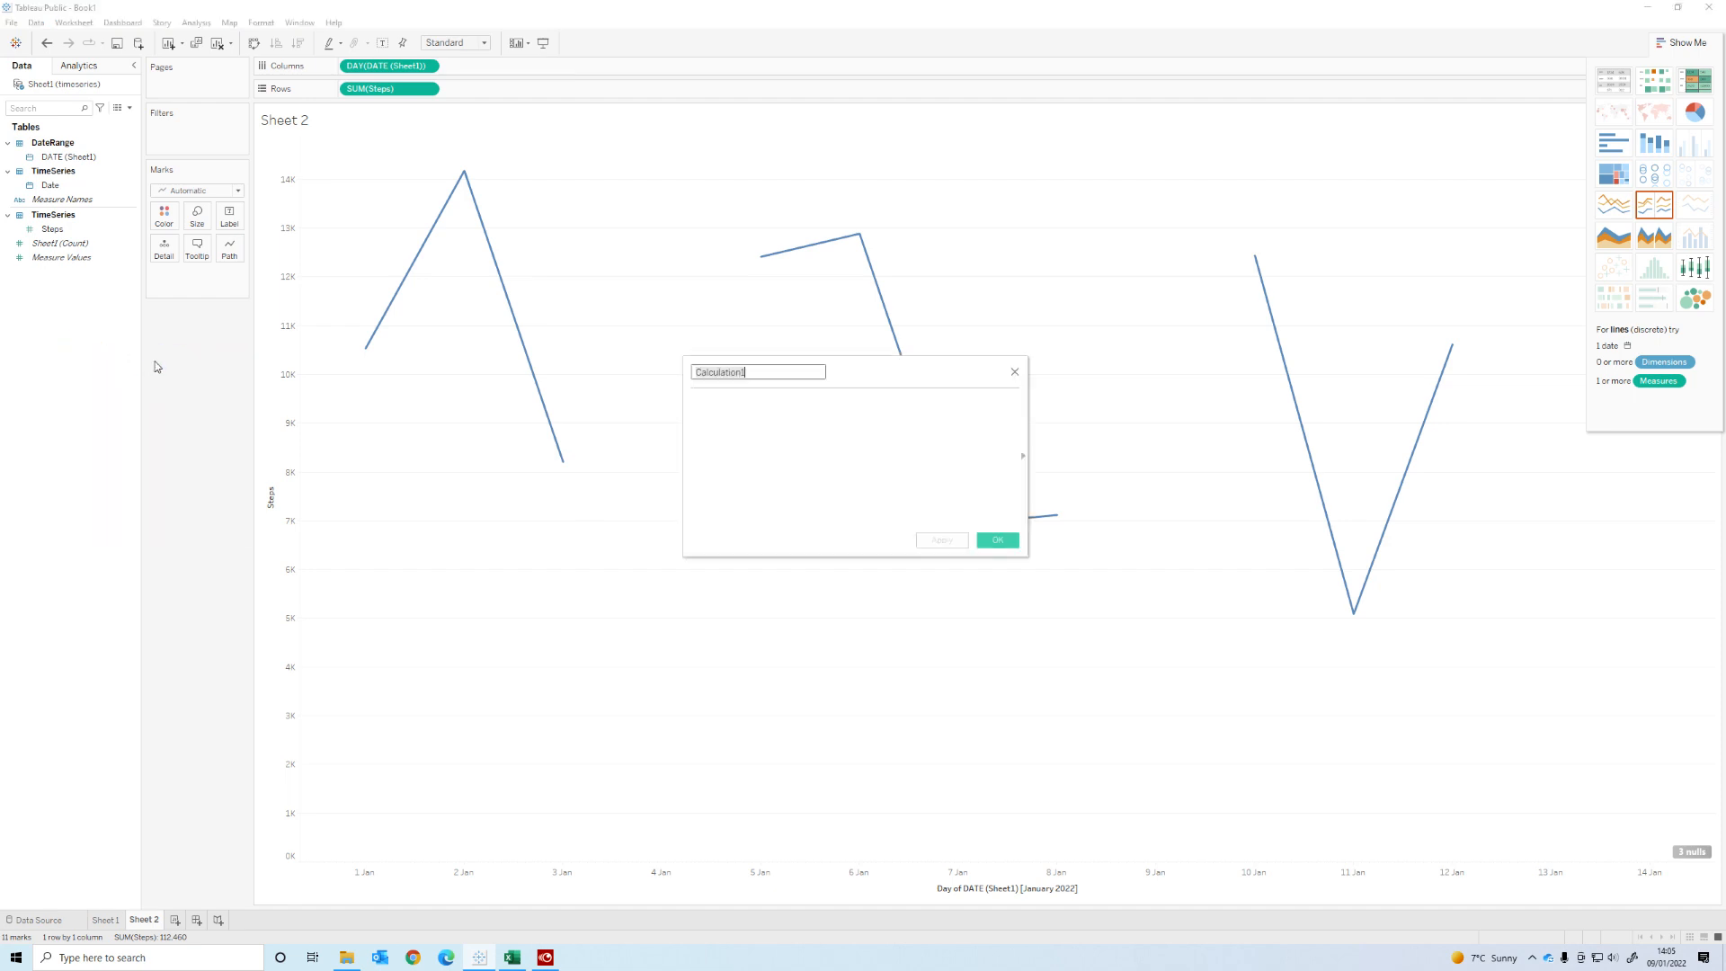
{"action": "type", "text": "Steps-Complete"}
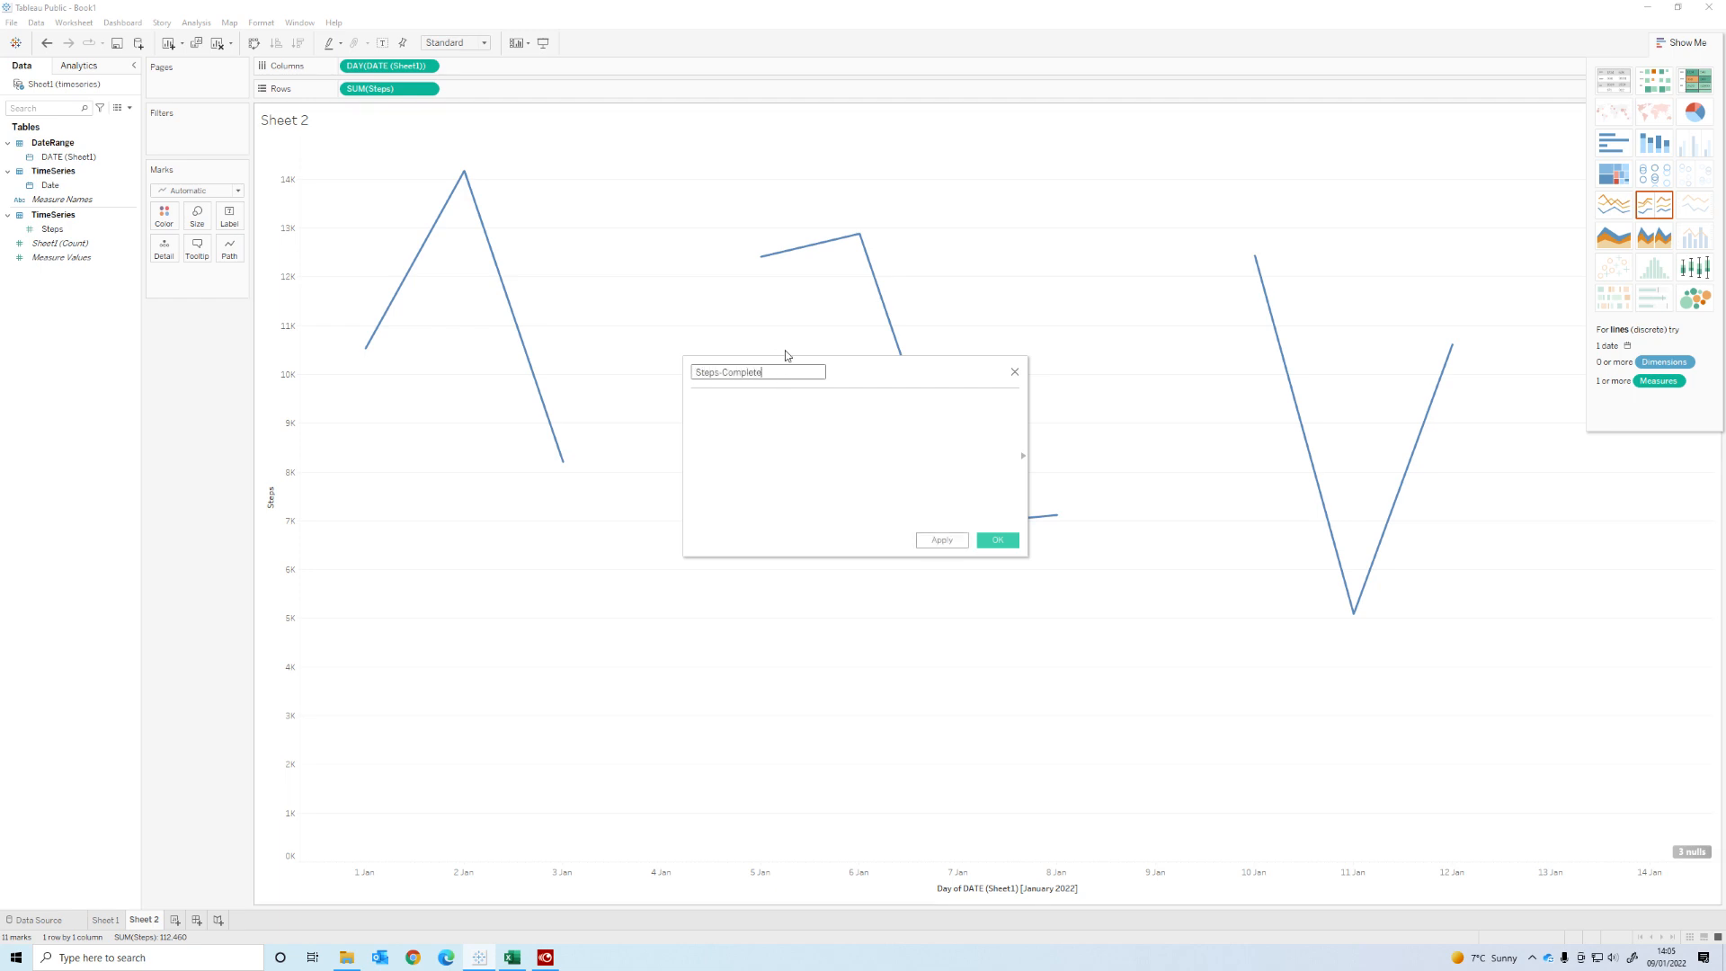
{"action": "left_click", "coordinate": [696, 452]}
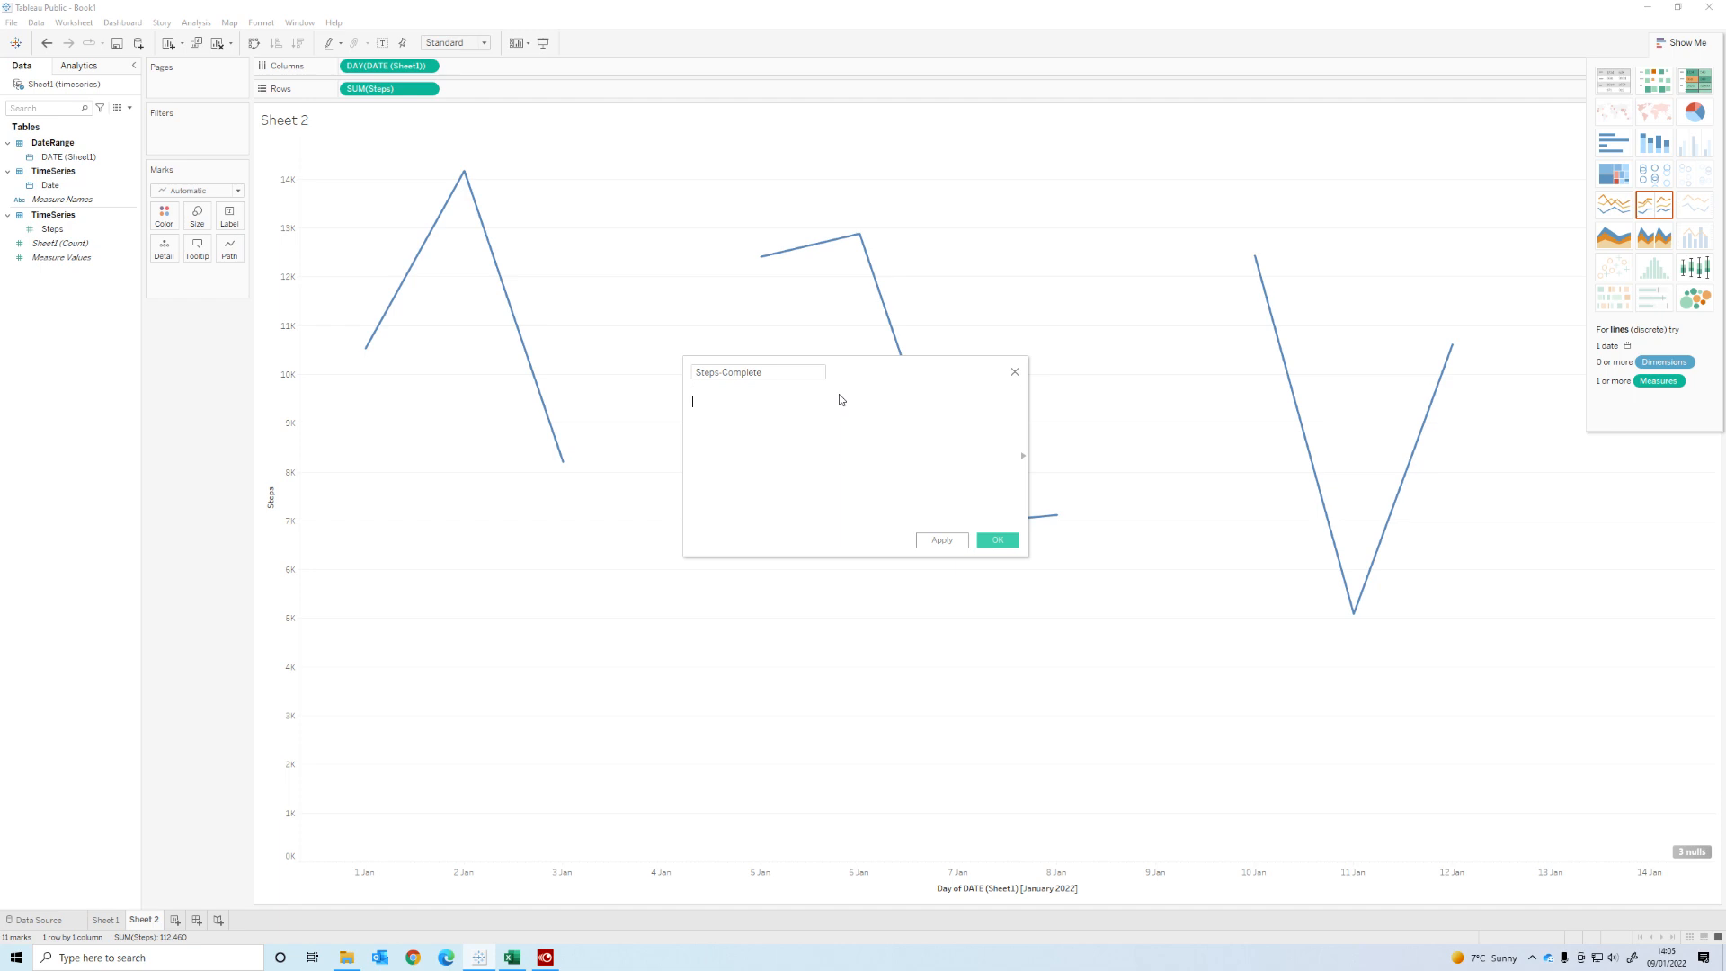
{"action": "type", "text": "if"}
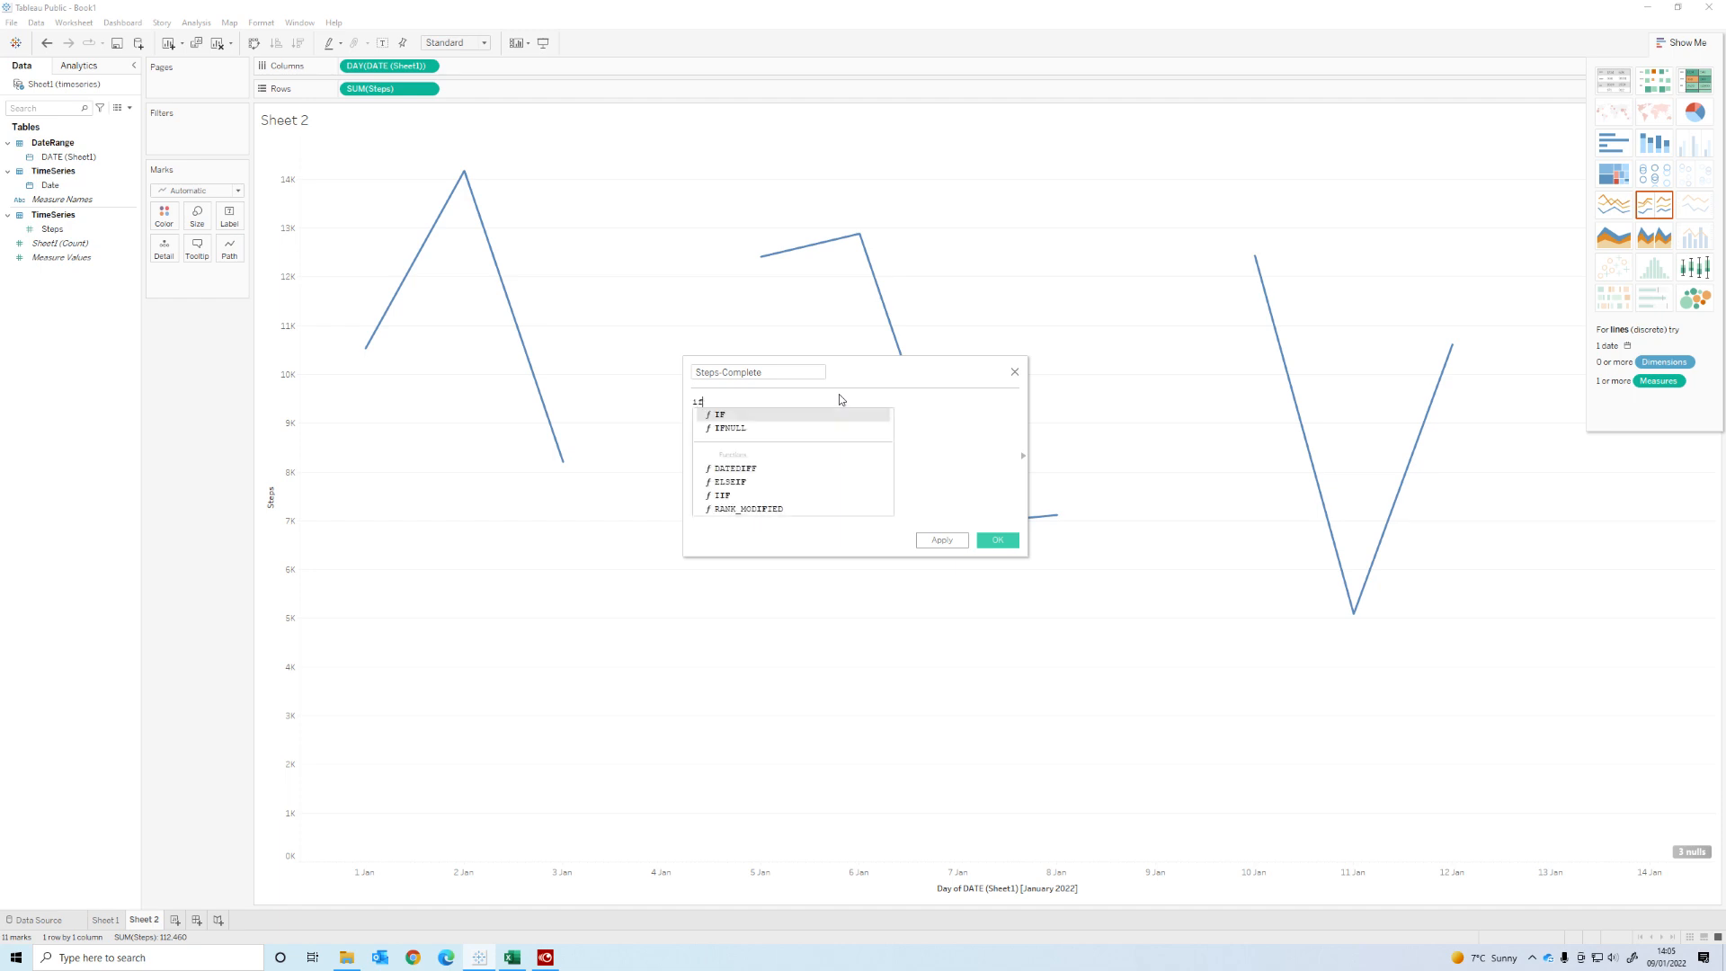
{"action": "type", "text": "null("}
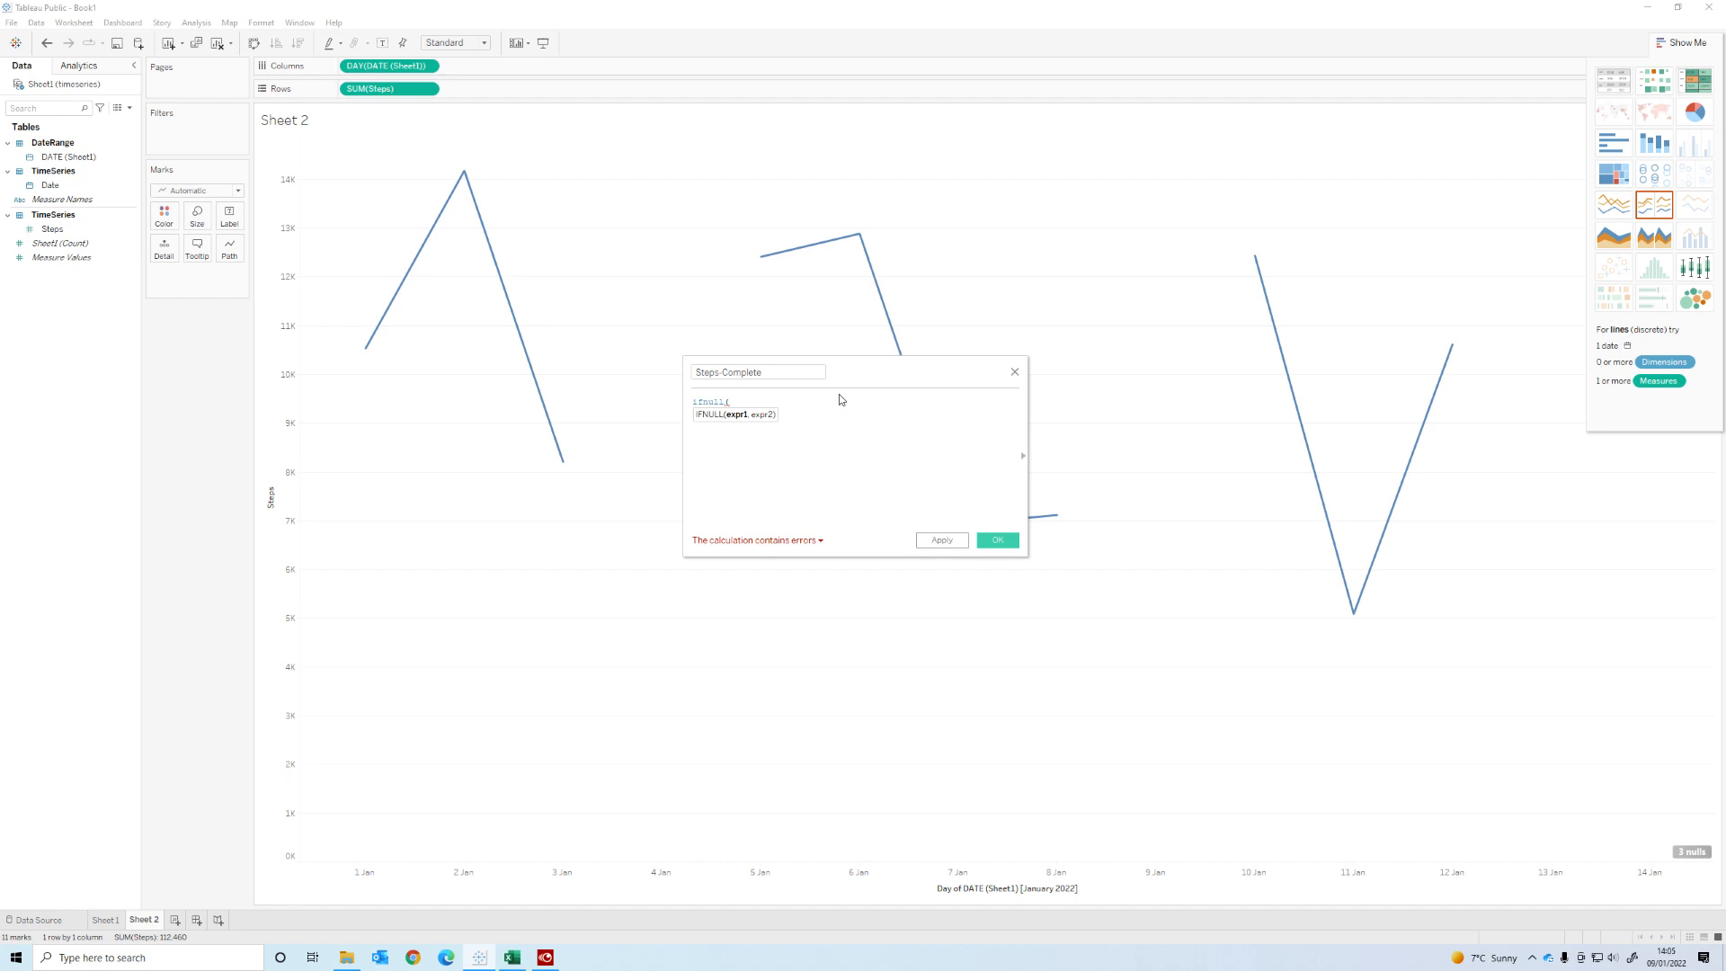
{"action": "type", "text": "Steps,"}
{"action": "type", "text": "0)"}
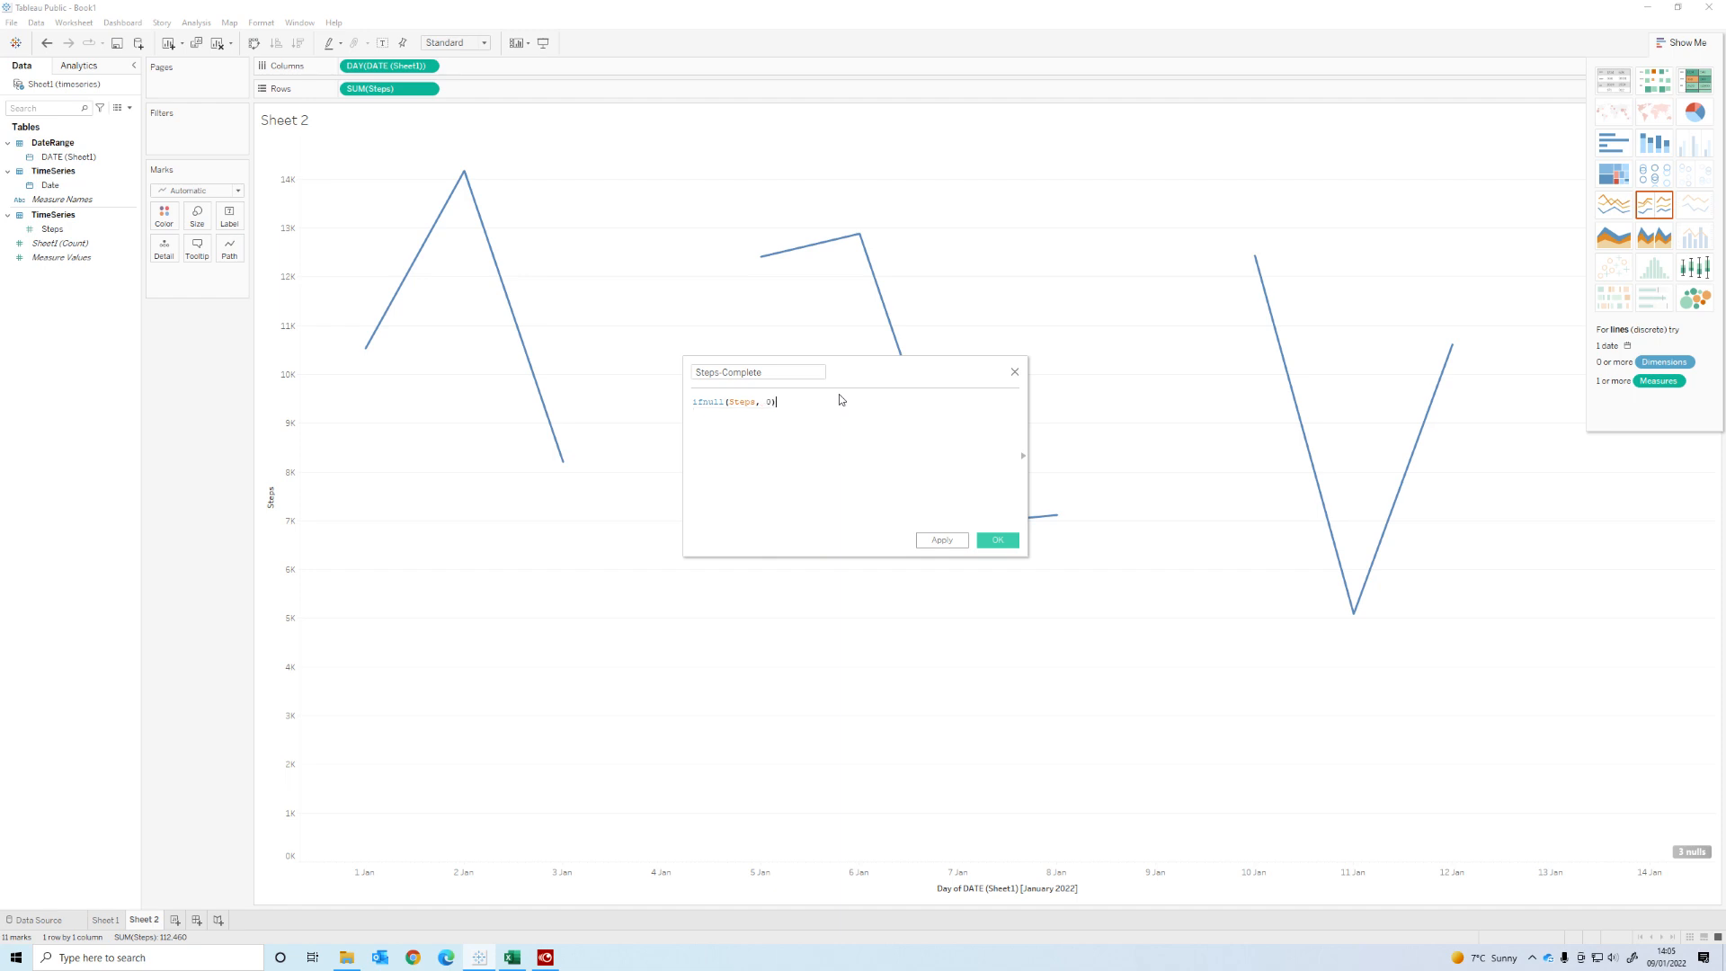
{"action": "left_click", "coordinate": [998, 540]}
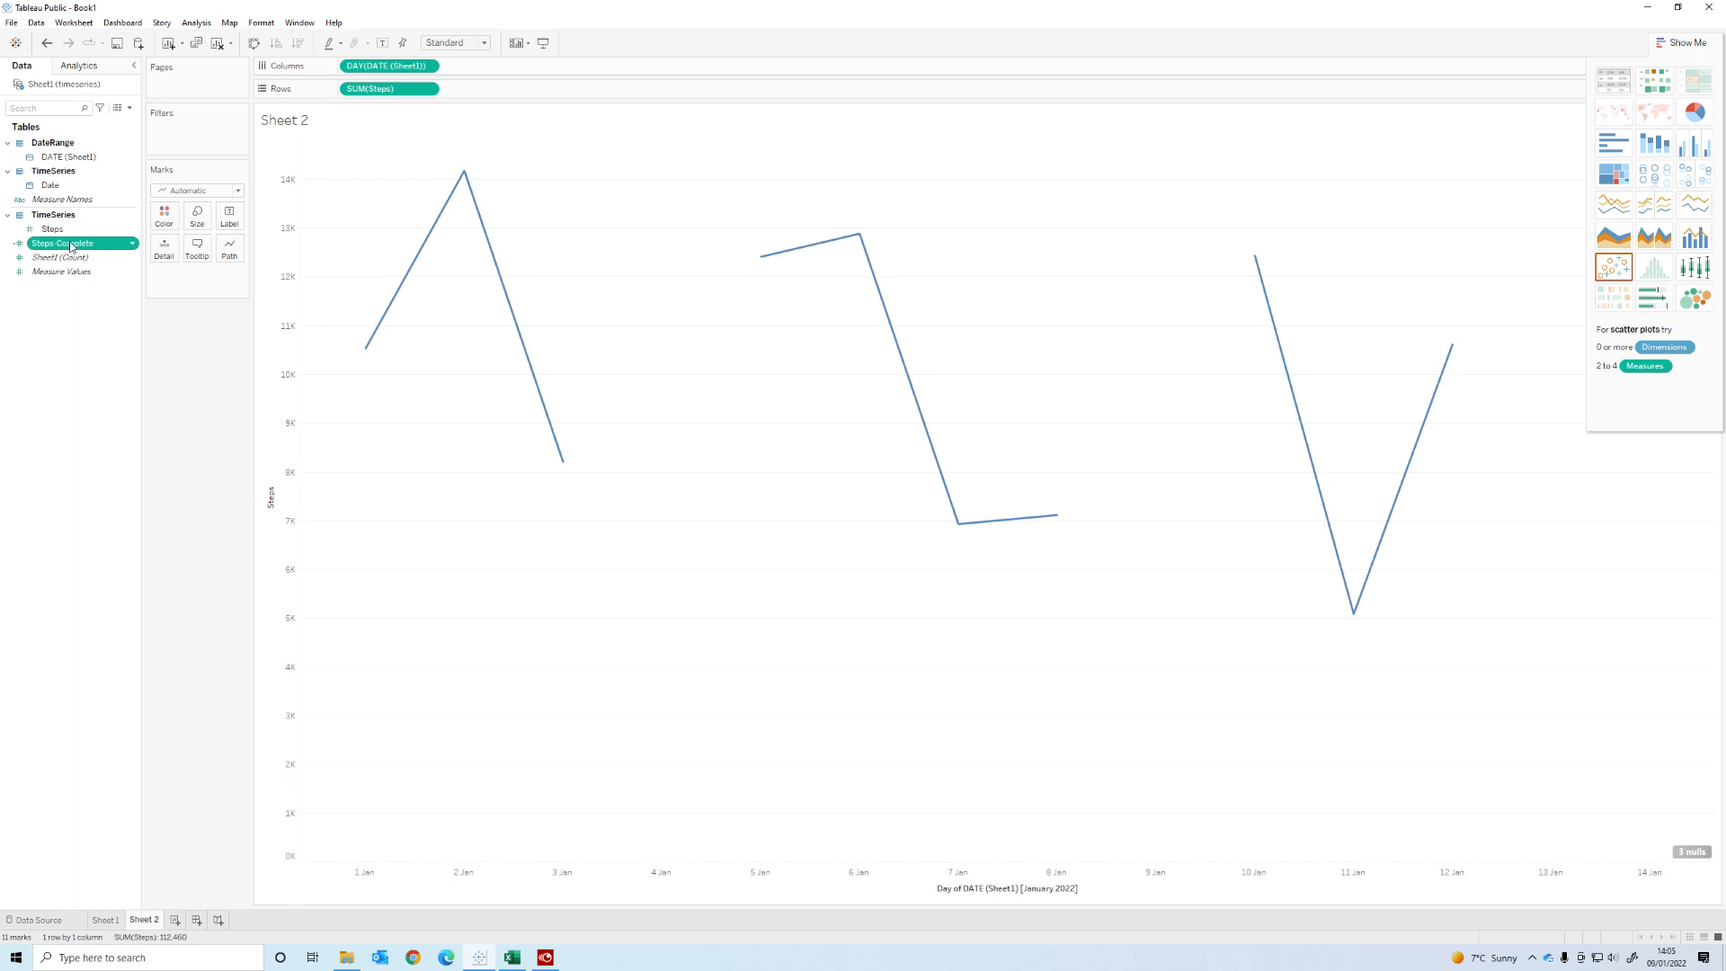
Add Steps-Complete to the rows of Sheet 2, remove Steps from them, and inspect the points at 4 and 9 January
{"action": "left_click_drag", "start_coordinate": [86, 246], "coordinate": [534, 92]}
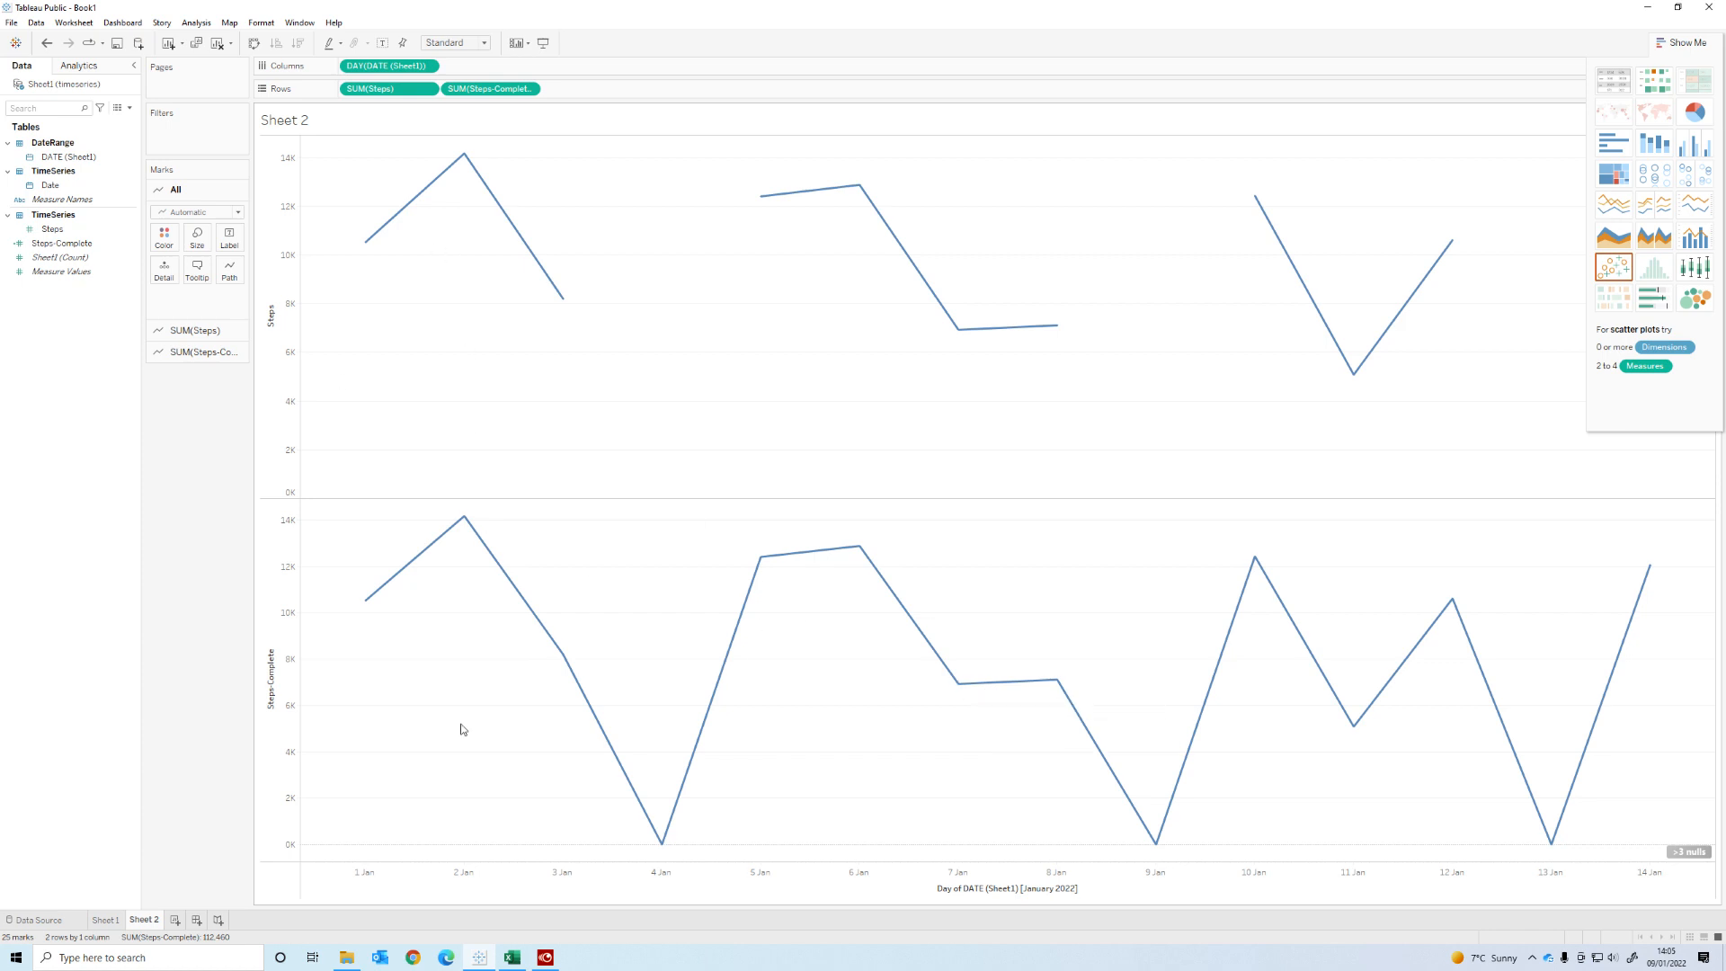
{"action": "left_click_drag", "start_coordinate": [385, 90], "coordinate": [63, 288]}
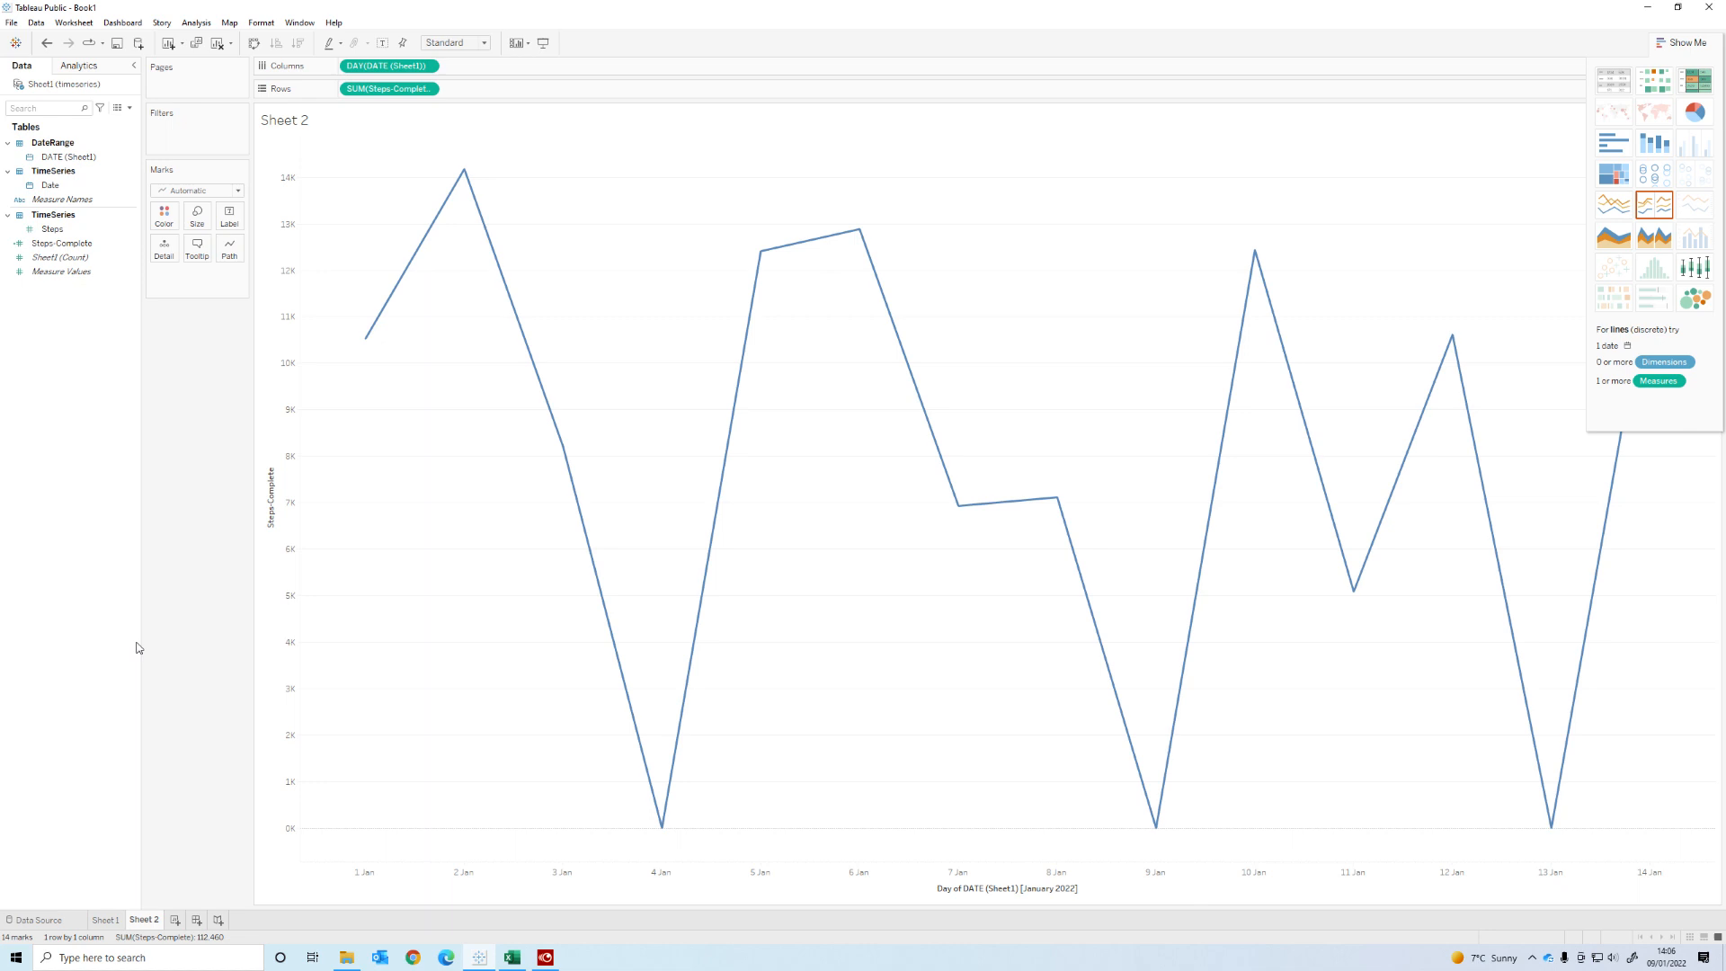
{"action": "mouse_move", "coordinate": [662, 834]}
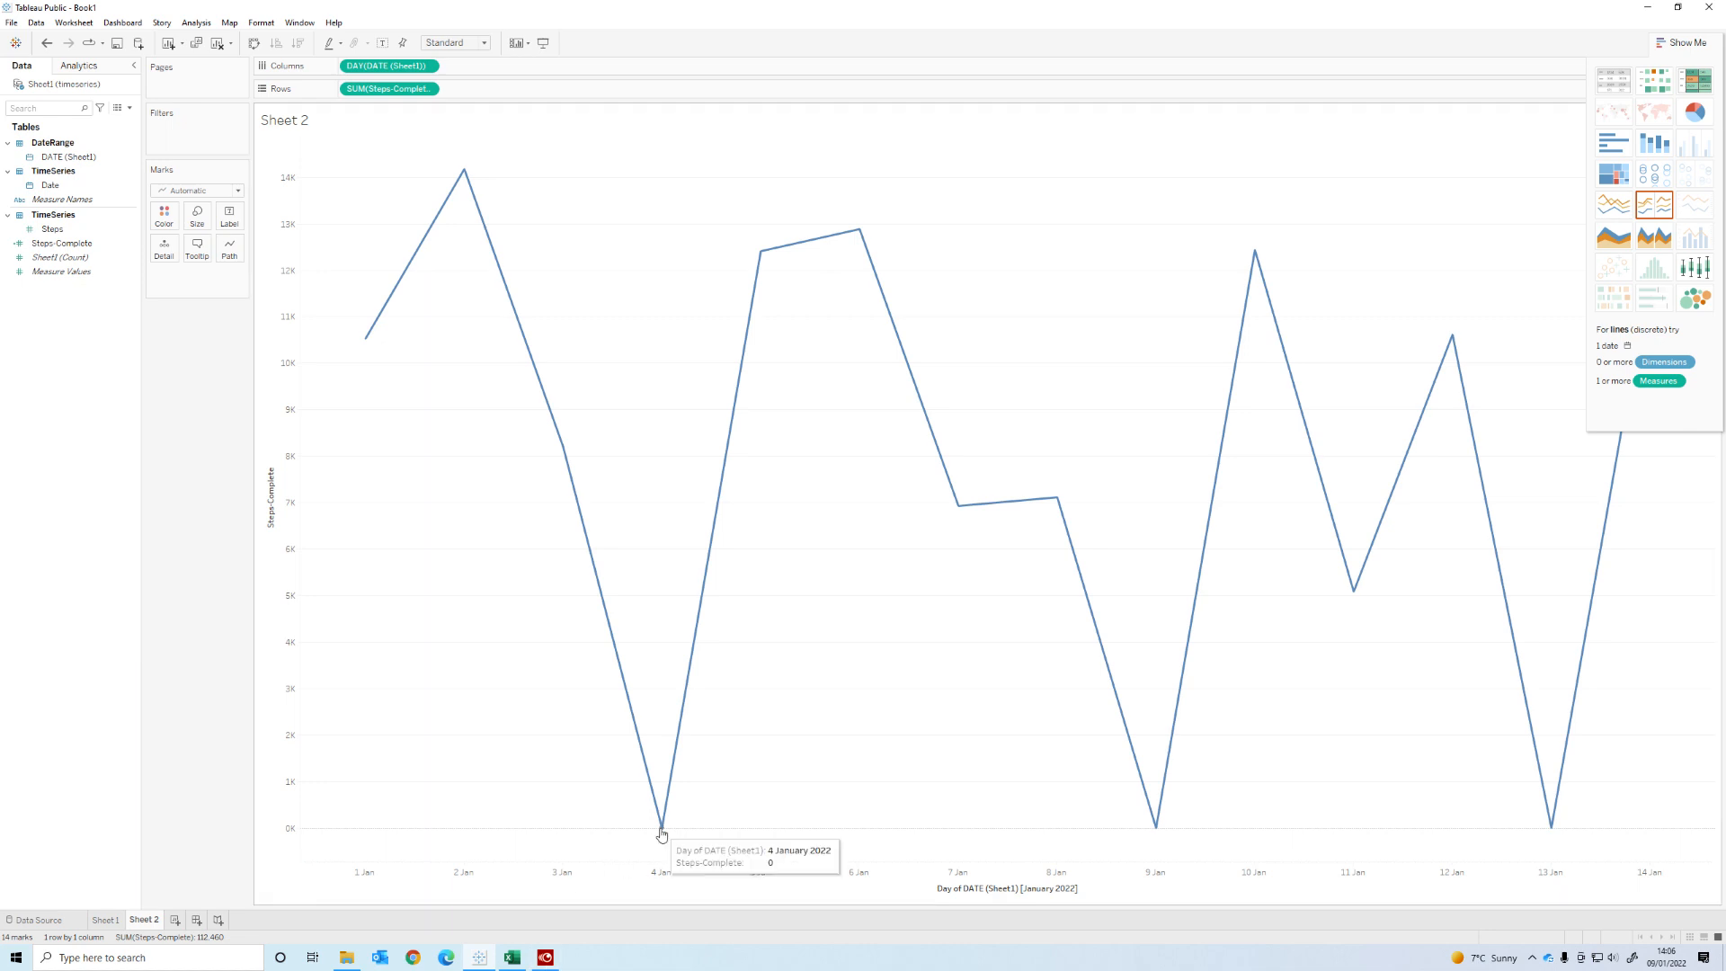
{"action": "mouse_move", "coordinate": [1164, 818]}
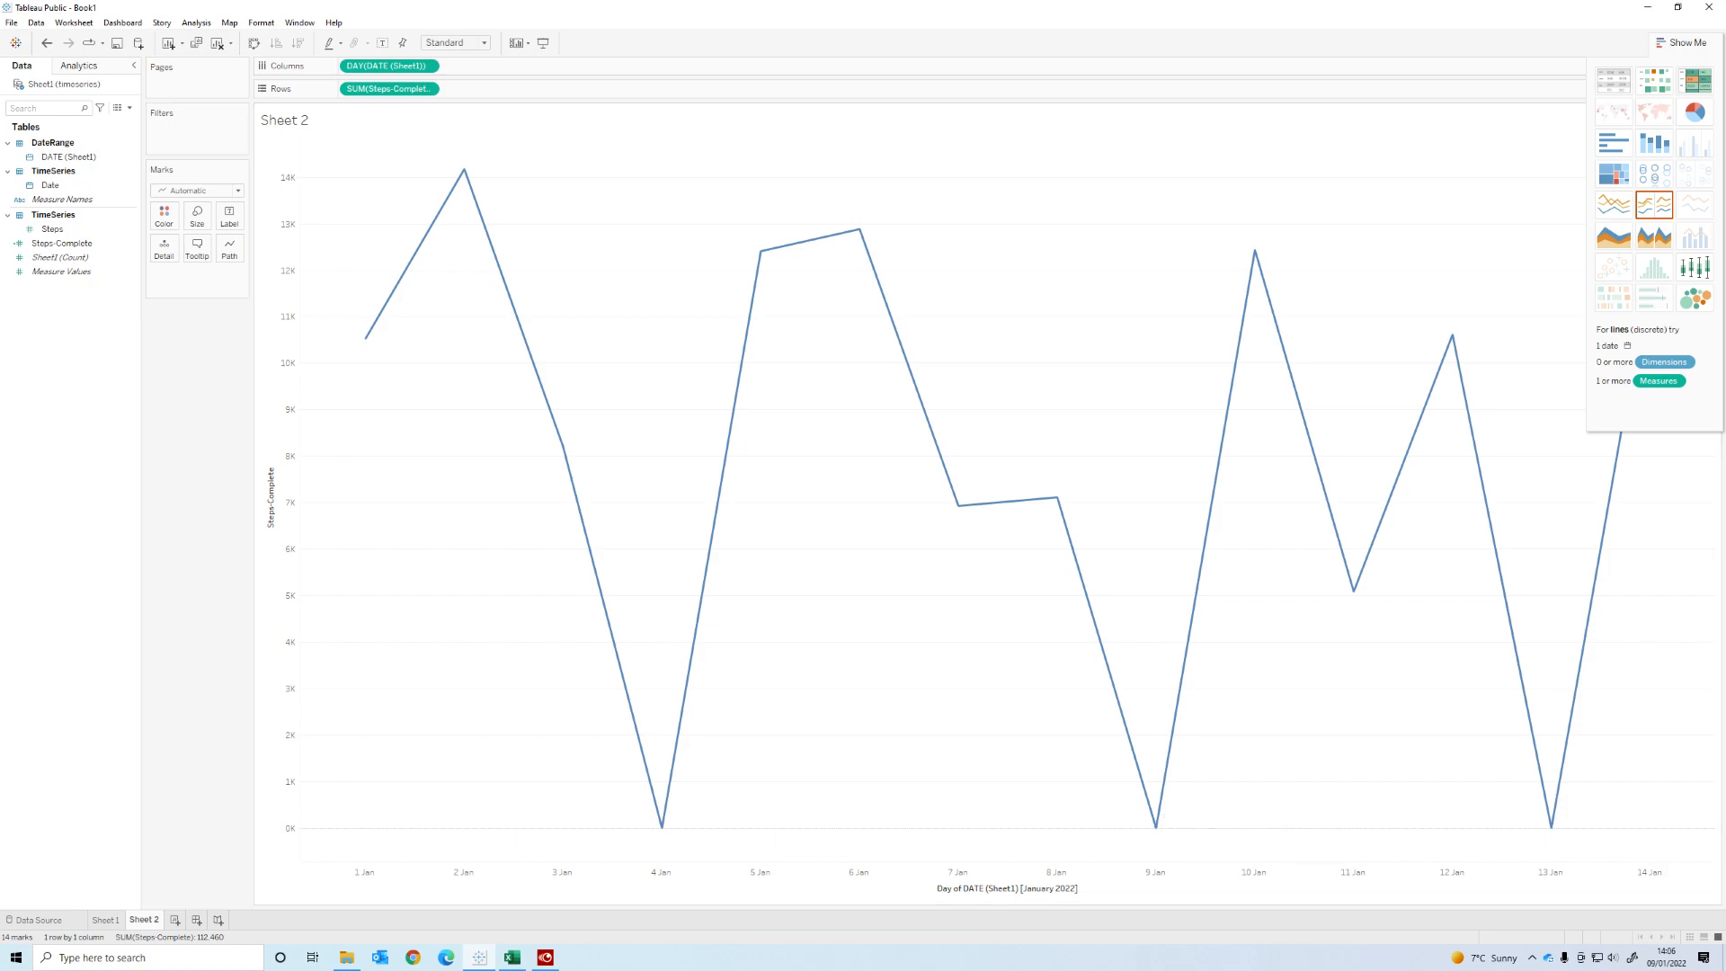